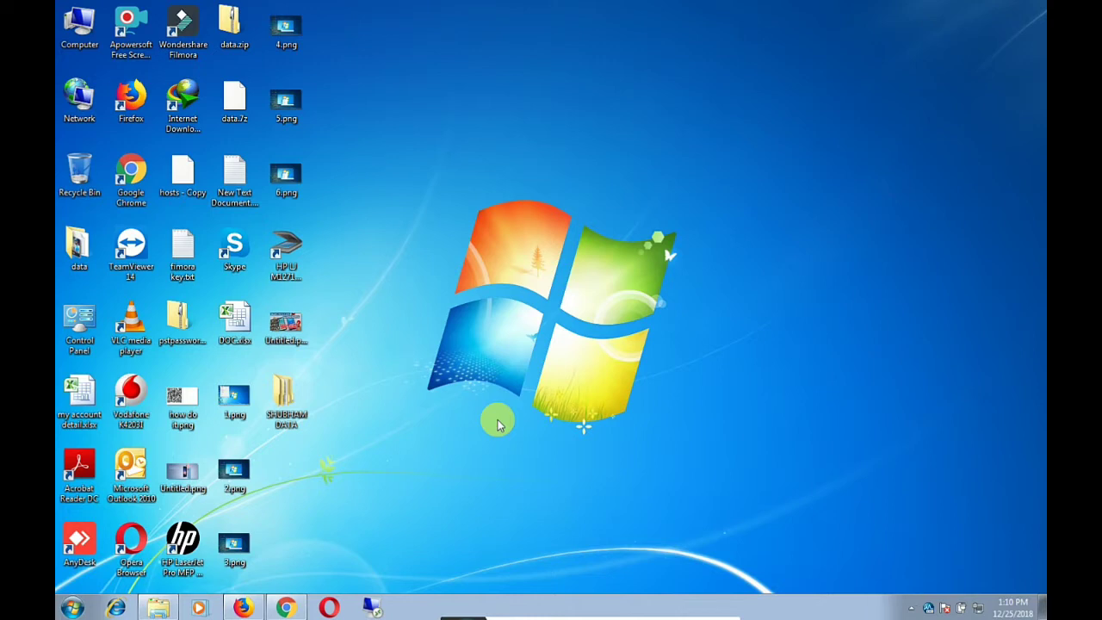
Run VirtualBox-6.0.0-127566-Win.exe from Downloads > Programs as administrator, then close Explorer
{"action": "left_click", "coordinate": [162, 608]}
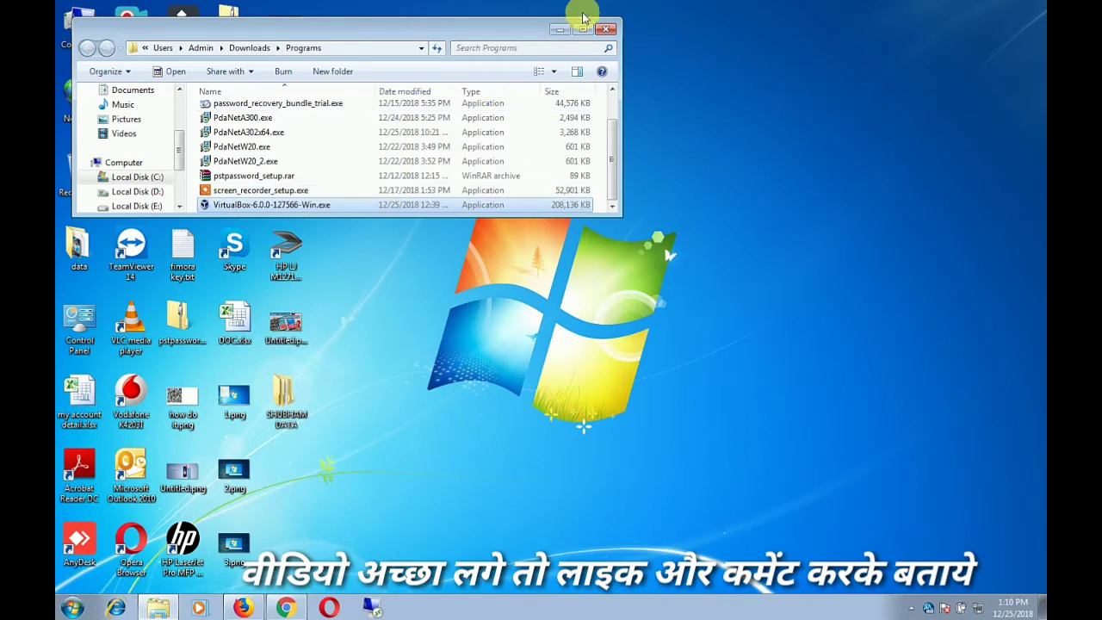
{"action": "left_click", "coordinate": [583, 27]}
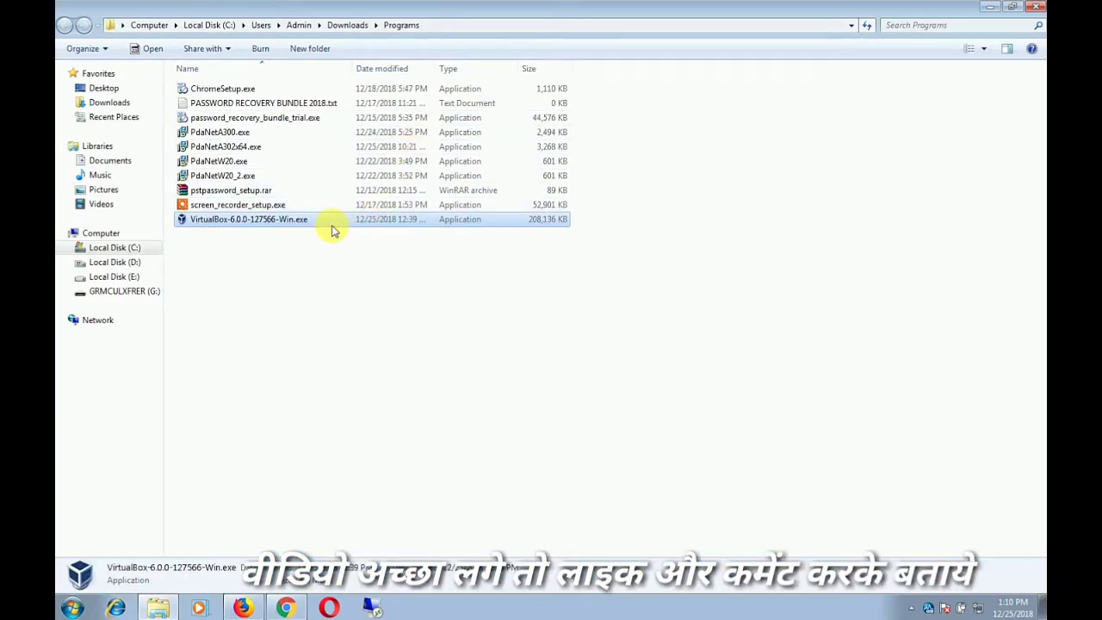
{"action": "double_click", "coordinate": [261, 226]}
{"action": "right_click", "coordinate": [261, 224]}
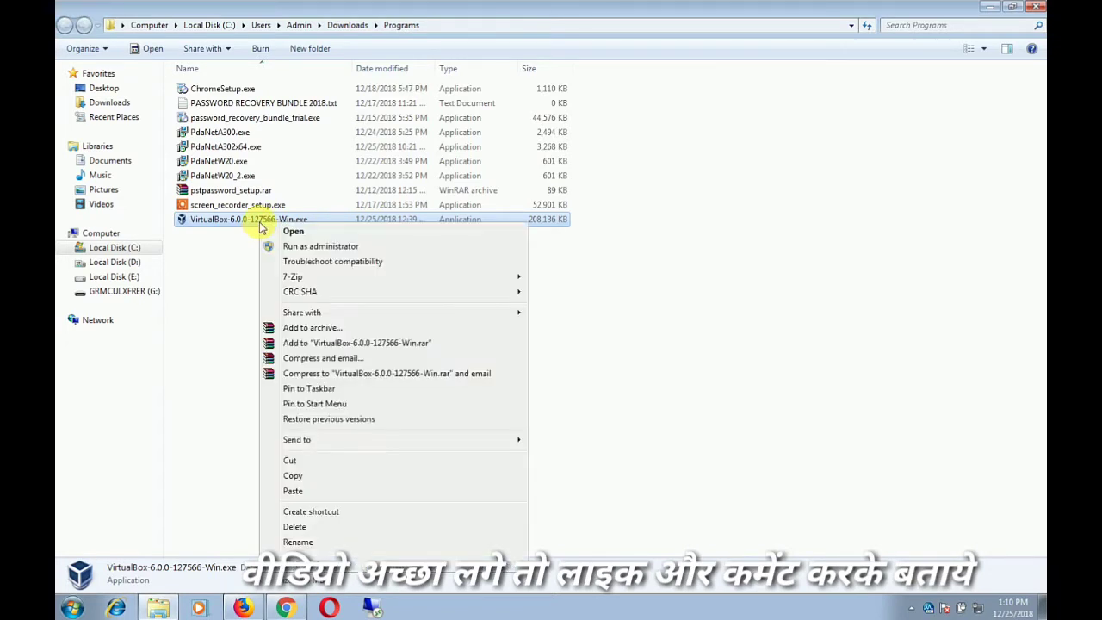
{"action": "left_click", "coordinate": [300, 248]}
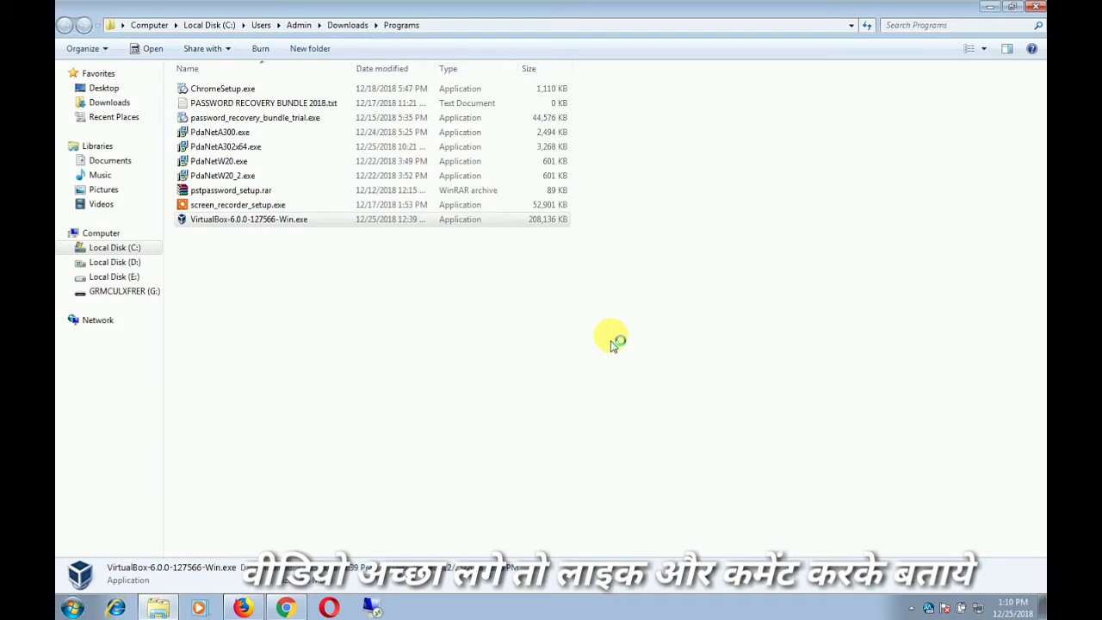
{"action": "left_click", "coordinate": [1037, 7]}
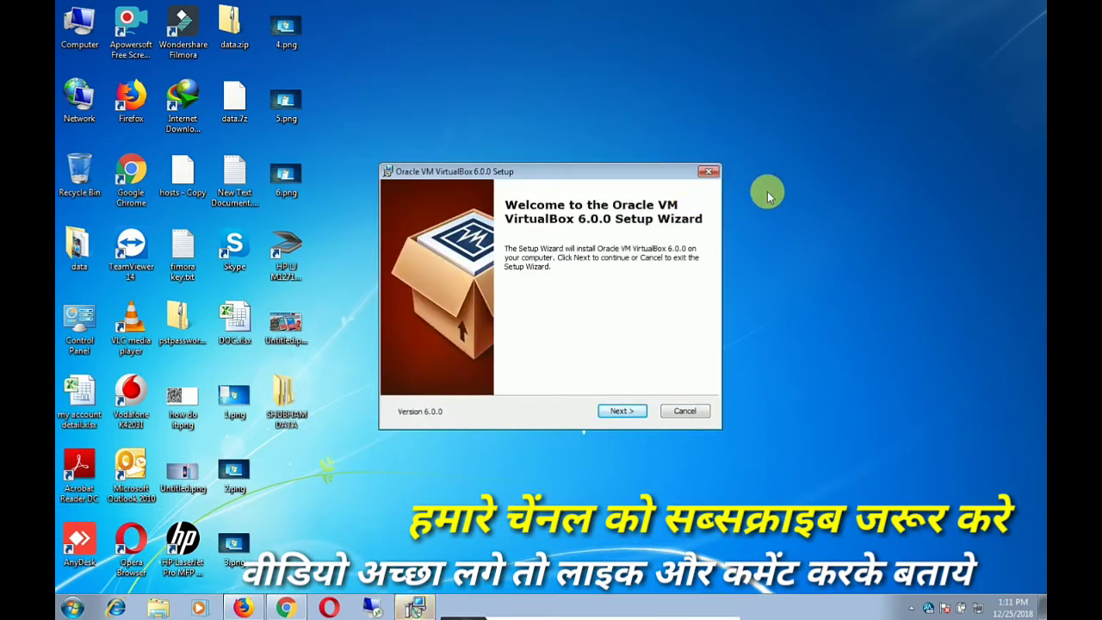
Install VirtualBox 6.0.0 with default features and shortcuts, accept the network reset, and finish
{"action": "left_click", "coordinate": [630, 414]}
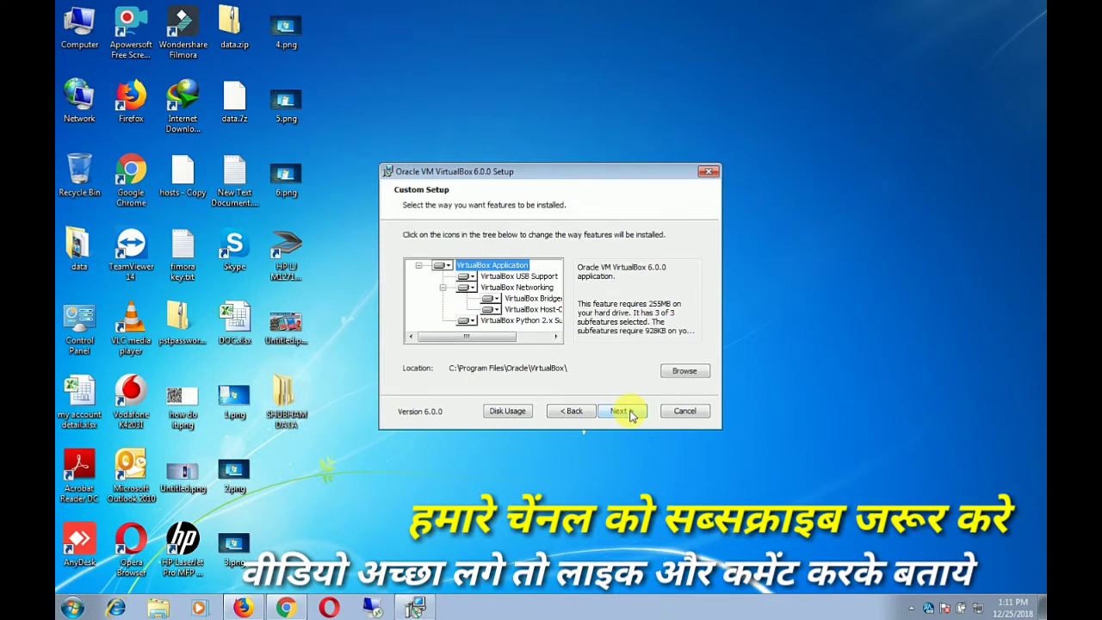
{"action": "left_click", "coordinate": [630, 413]}
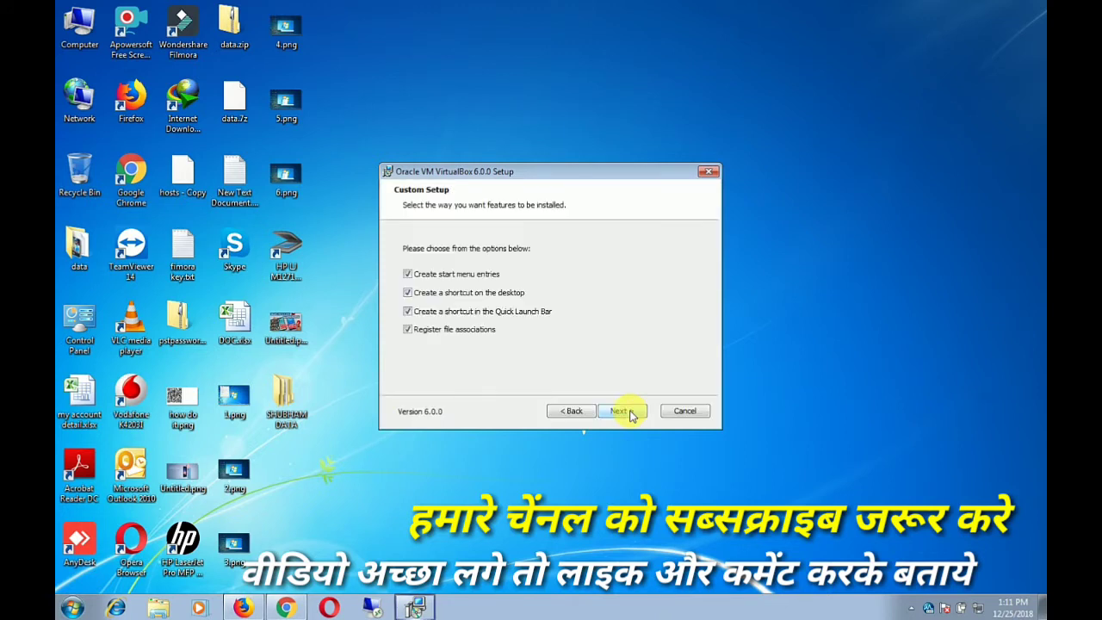
{"action": "left_click", "coordinate": [630, 414]}
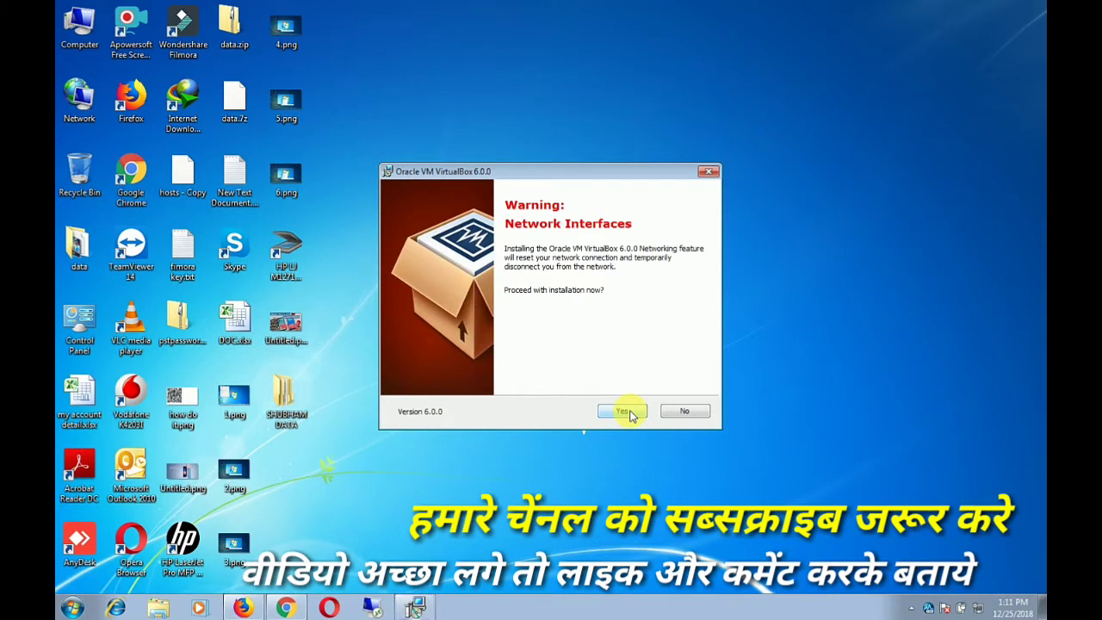
{"action": "left_click", "coordinate": [629, 414]}
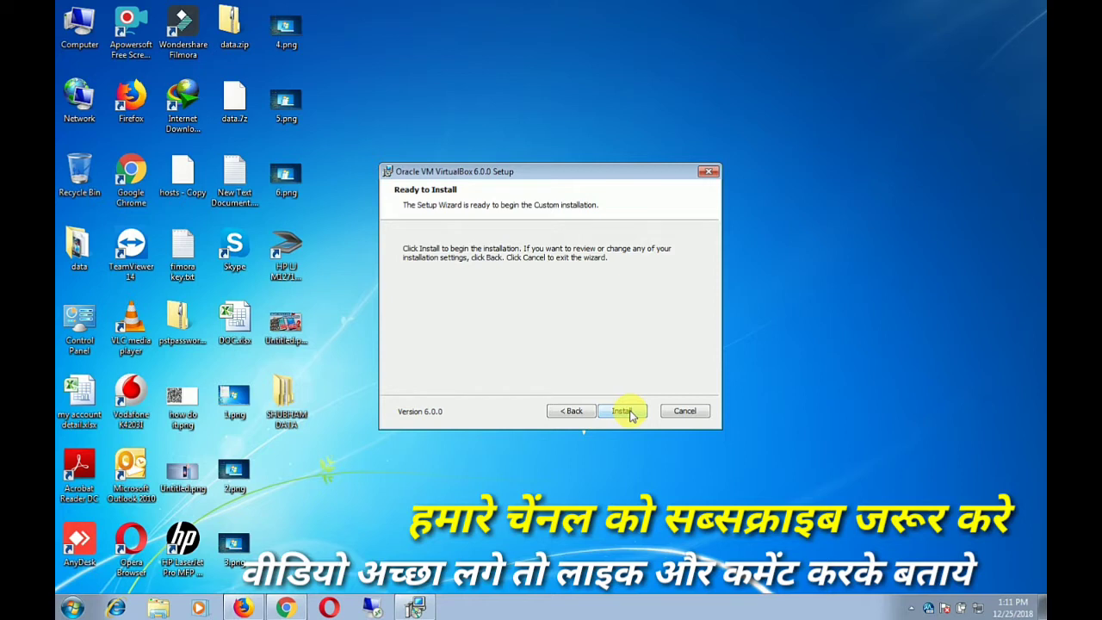
{"action": "left_click", "coordinate": [622, 412]}
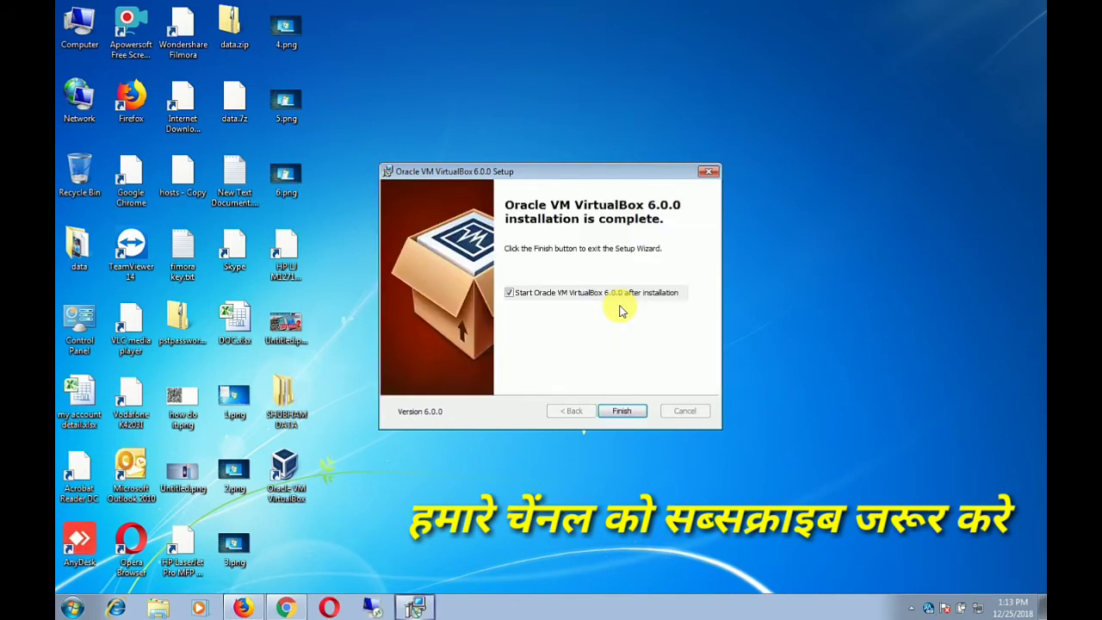
{"action": "left_click", "coordinate": [624, 411]}
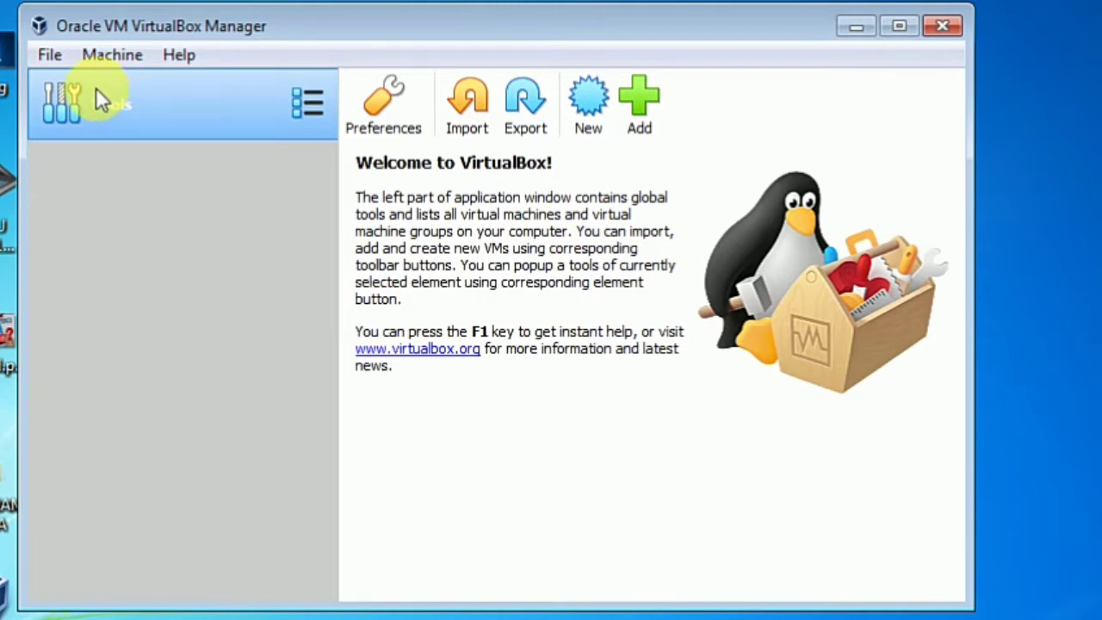
Create a new virtual machine and enter its name
{"action": "left_click", "coordinate": [593, 101]}
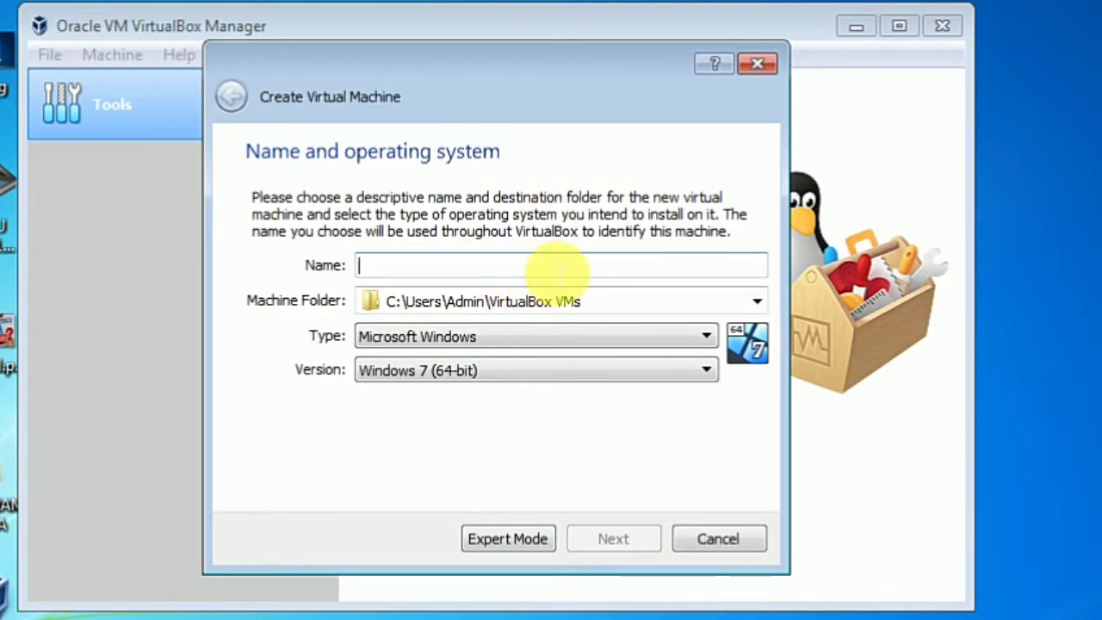
{"action": "type", "text": "S"}
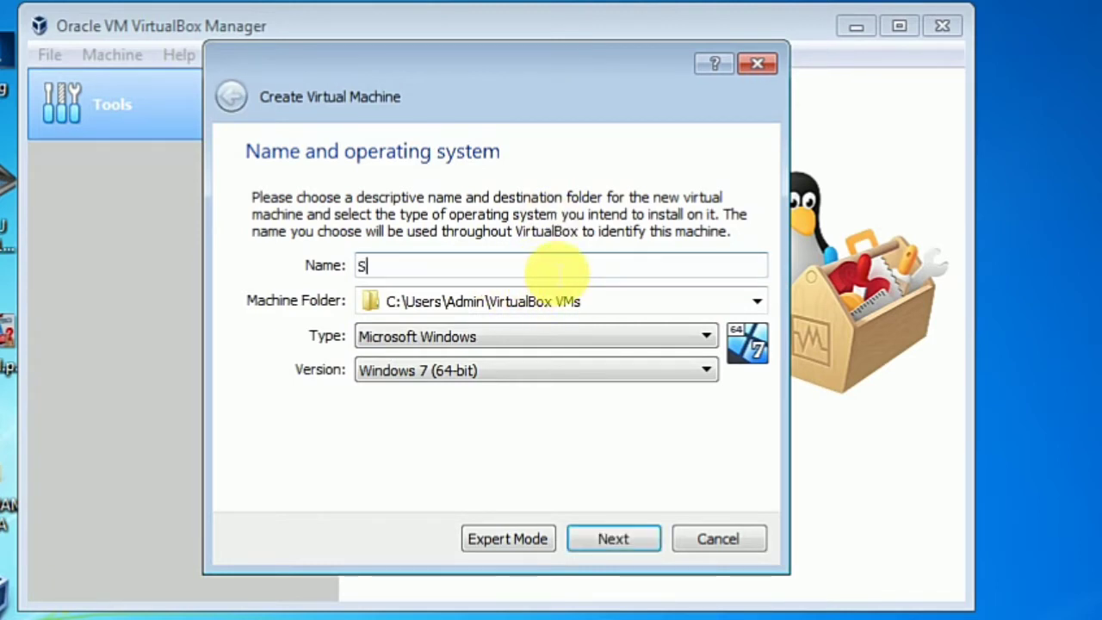
{"action": "type", "text": "HAHRUKH"}
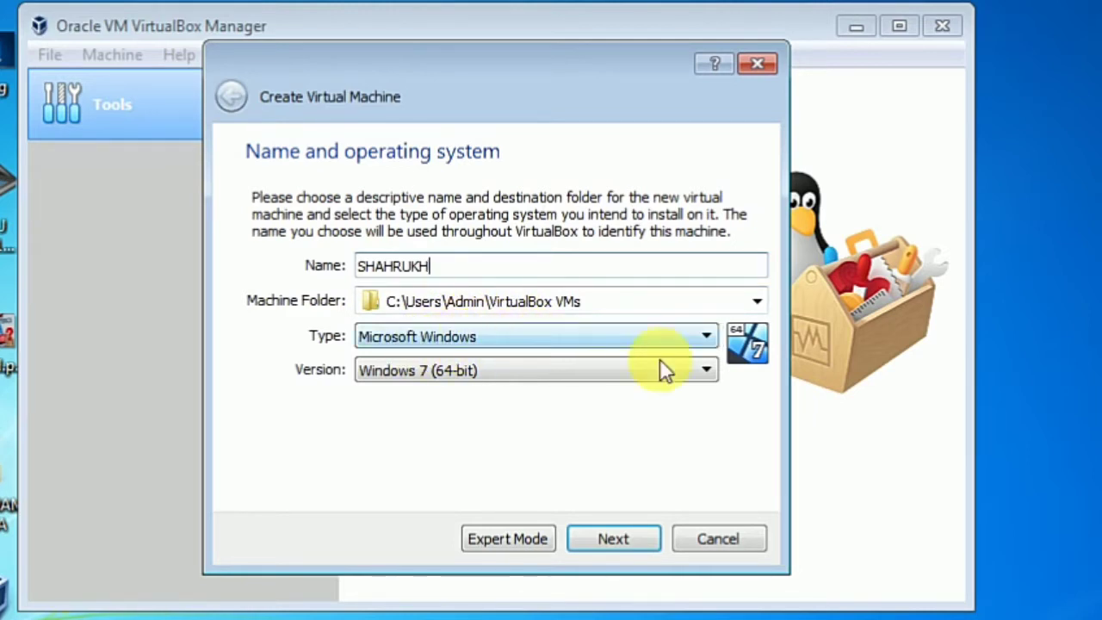
Set the machine type to Microsoft Windows with version Windows 8 (32-bit)
{"action": "left_click", "coordinate": [706, 338]}
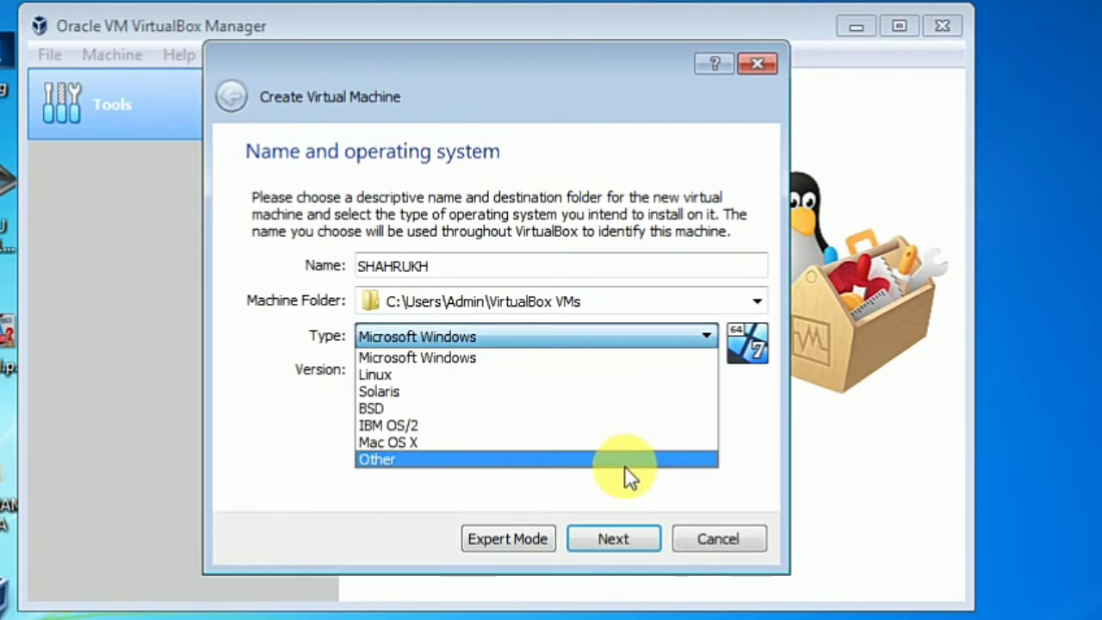
{"action": "left_click", "coordinate": [621, 358]}
{"action": "left_click", "coordinate": [699, 379]}
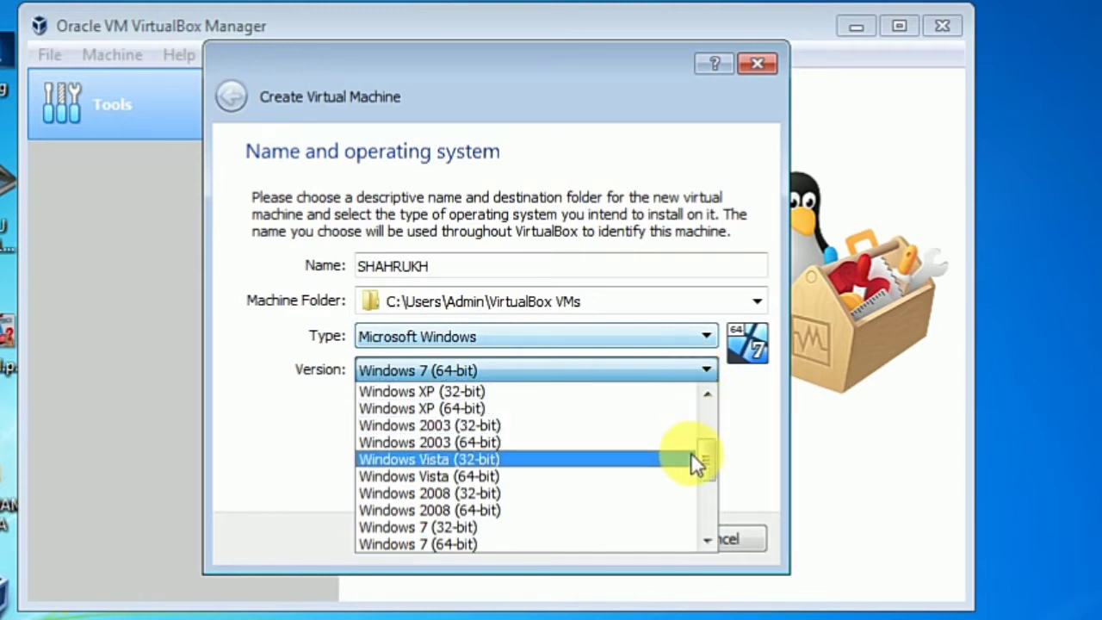
{"action": "left_click_drag", "start_coordinate": [714, 458], "coordinate": [712, 476]}
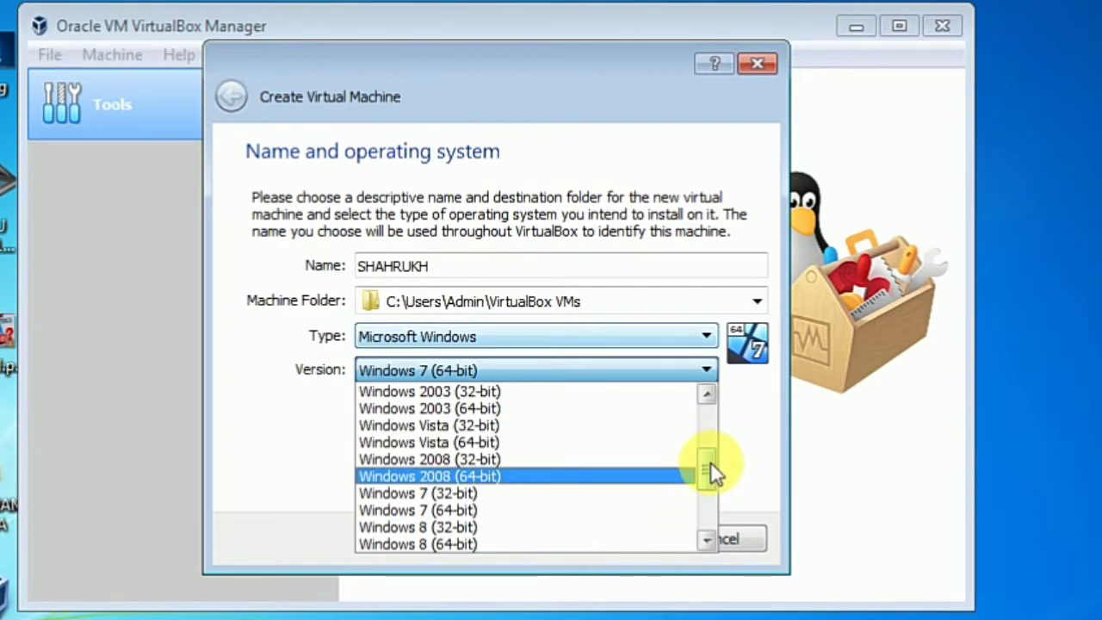
{"action": "mouse_move", "coordinate": [710, 462]}
{"action": "left_mouse_down"}
{"action": "mouse_move", "coordinate": [709, 502]}
{"action": "mouse_move", "coordinate": [707, 474]}
{"action": "left_mouse_up"}
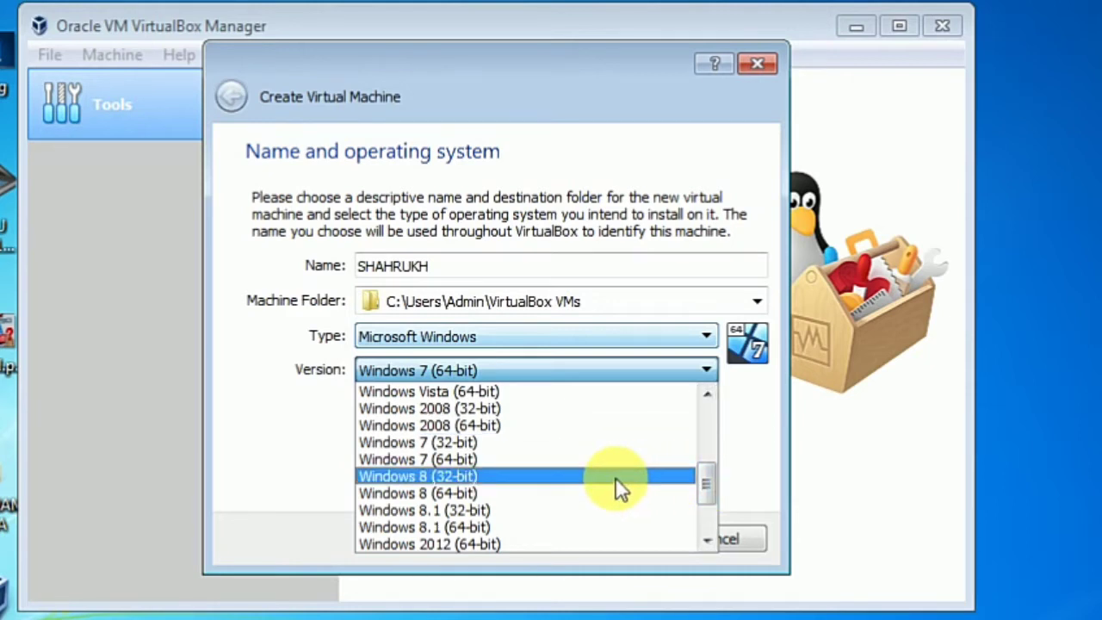
{"action": "left_click", "coordinate": [475, 479]}
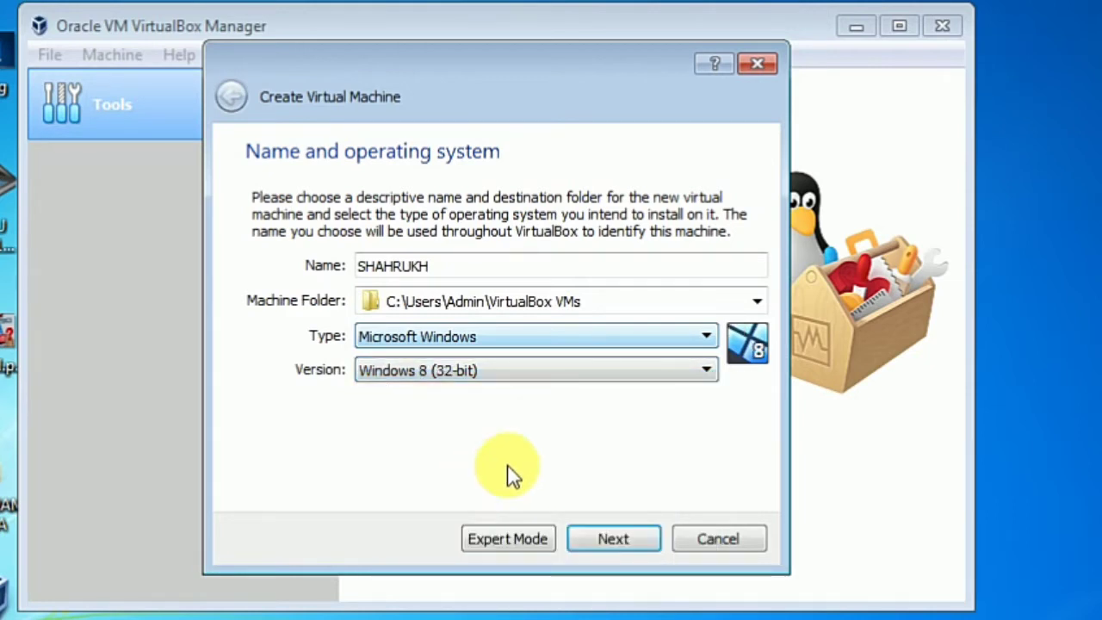
{"action": "left_click", "coordinate": [639, 537]}
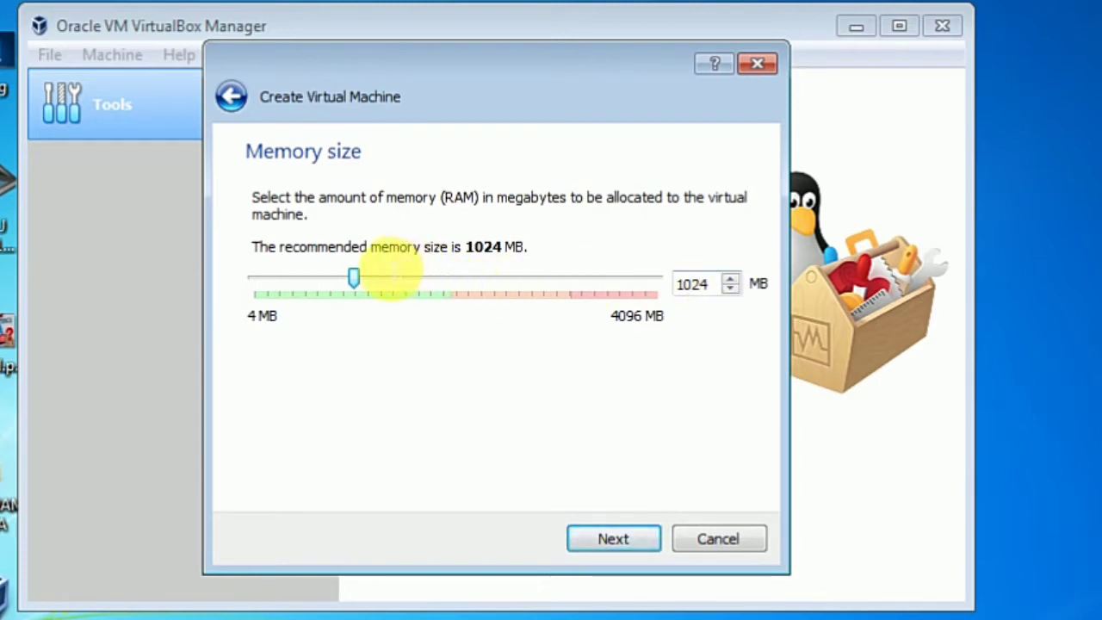
Lower the machine's memory from 1024 MB to 931 MB
{"action": "mouse_move", "coordinate": [352, 290]}
{"action": "left_mouse_down"}
{"action": "mouse_move", "coordinate": [343, 288]}
{"action": "mouse_move", "coordinate": [362, 293]}
{"action": "left_mouse_up"}
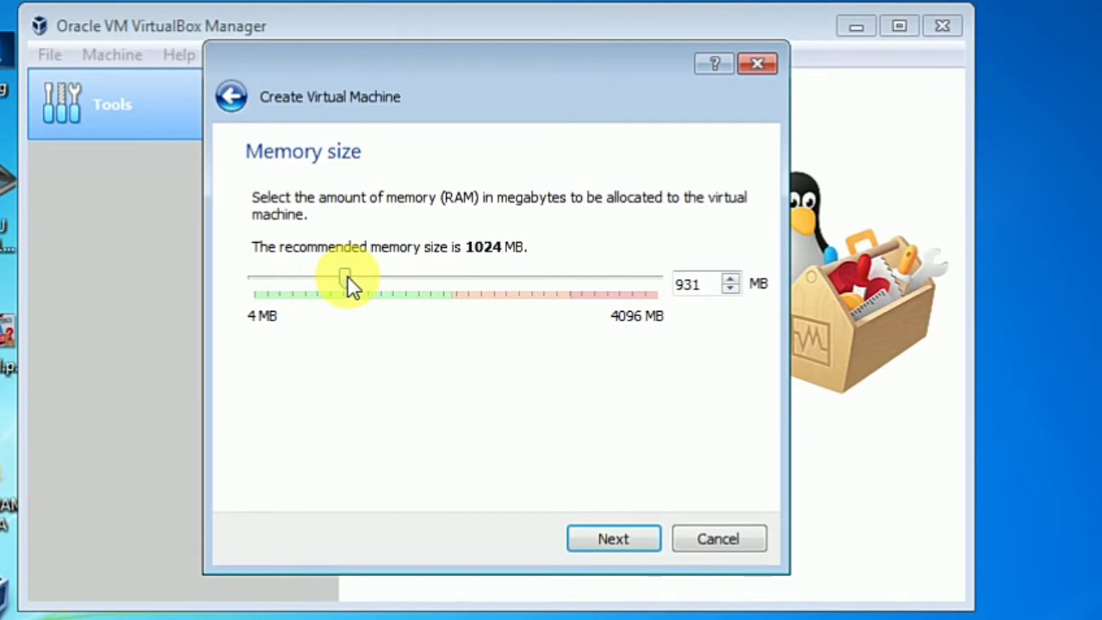
{"action": "left_click", "coordinate": [614, 538]}
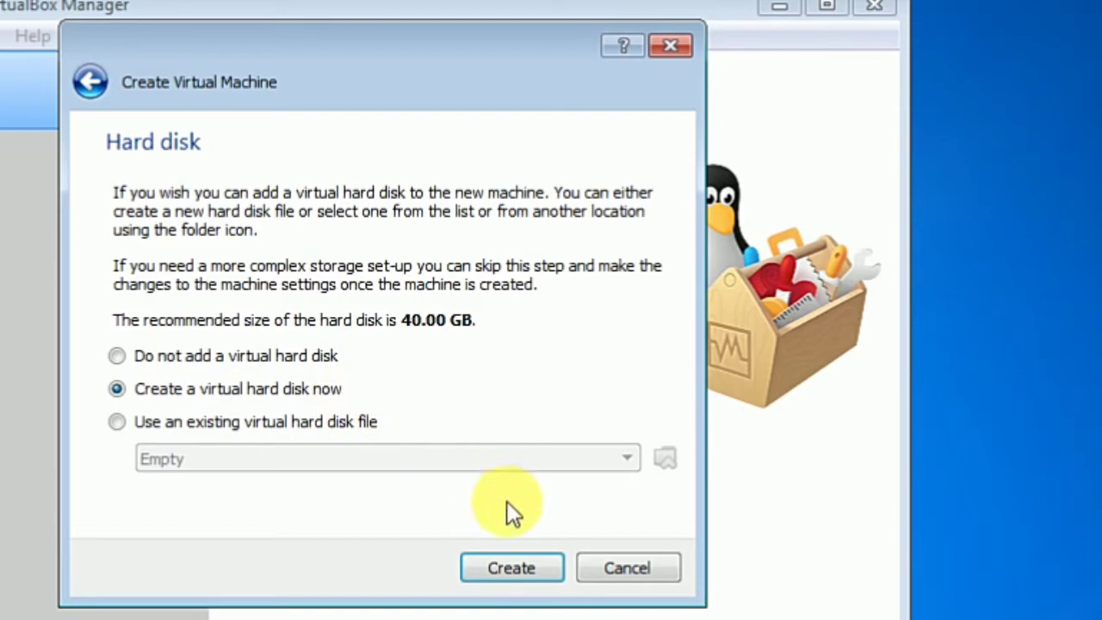
Create a dynamically allocated VDI hard disk sized 45.52 GB for the machine
{"action": "left_click", "coordinate": [525, 564]}
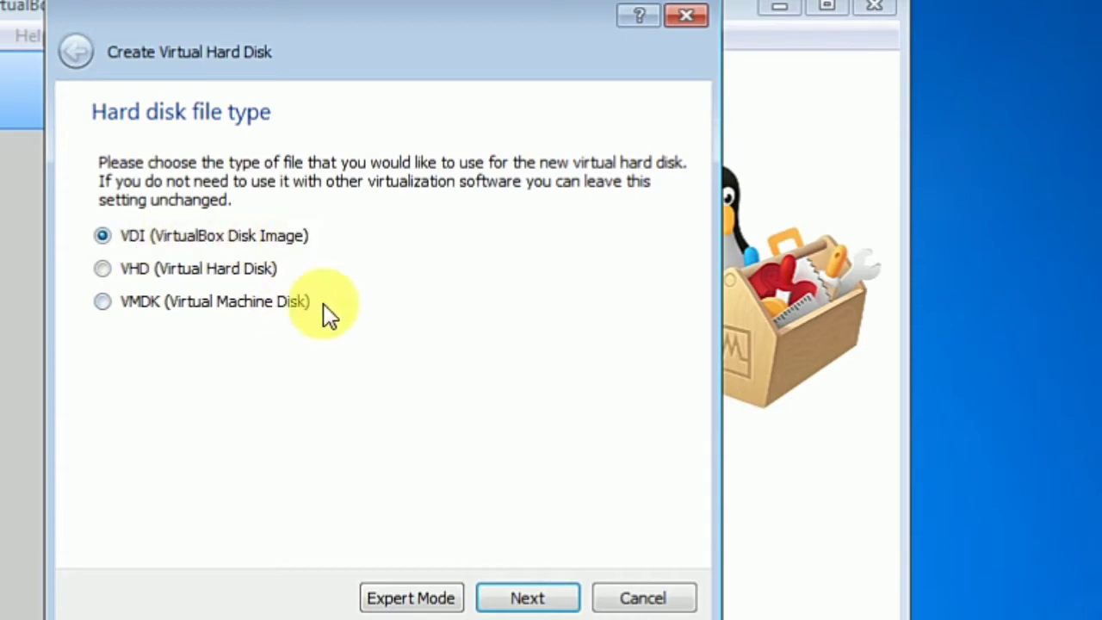
{"action": "left_click", "coordinate": [547, 605]}
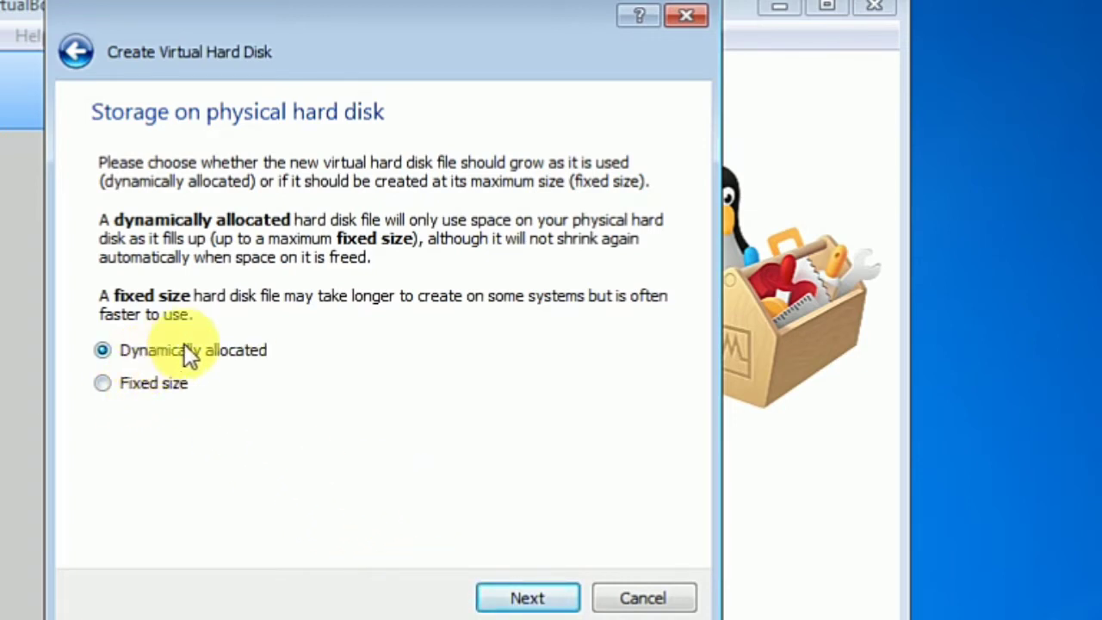
{"action": "left_click", "coordinate": [529, 601]}
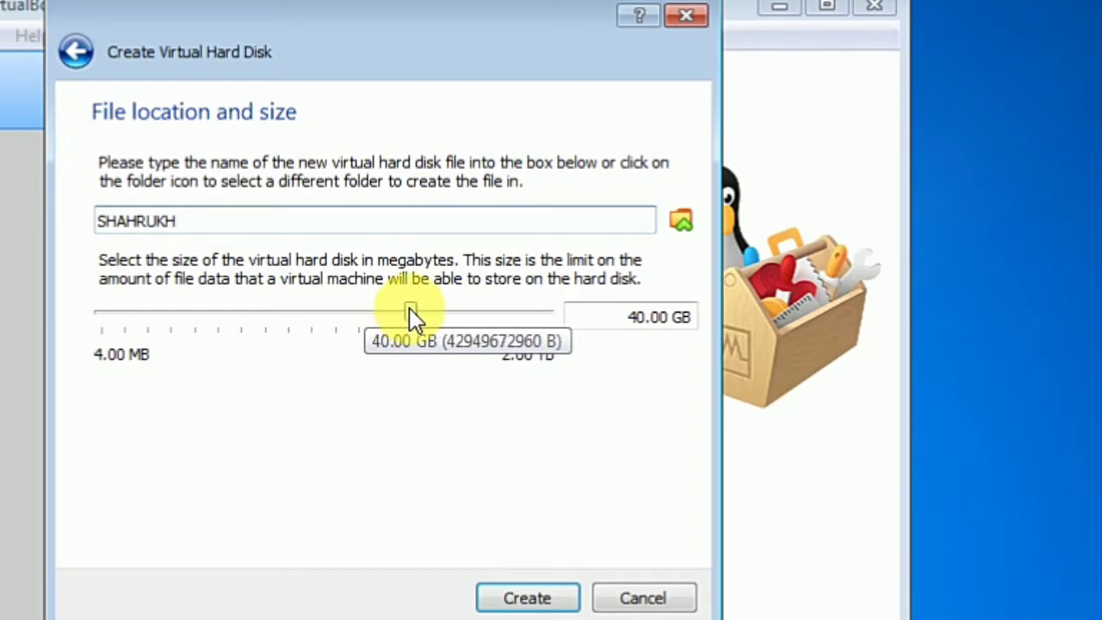
{"action": "mouse_move", "coordinate": [410, 309]}
{"action": "left_mouse_down"}
{"action": "mouse_move", "coordinate": [423, 310]}
{"action": "mouse_move", "coordinate": [413, 310]}
{"action": "left_mouse_up"}
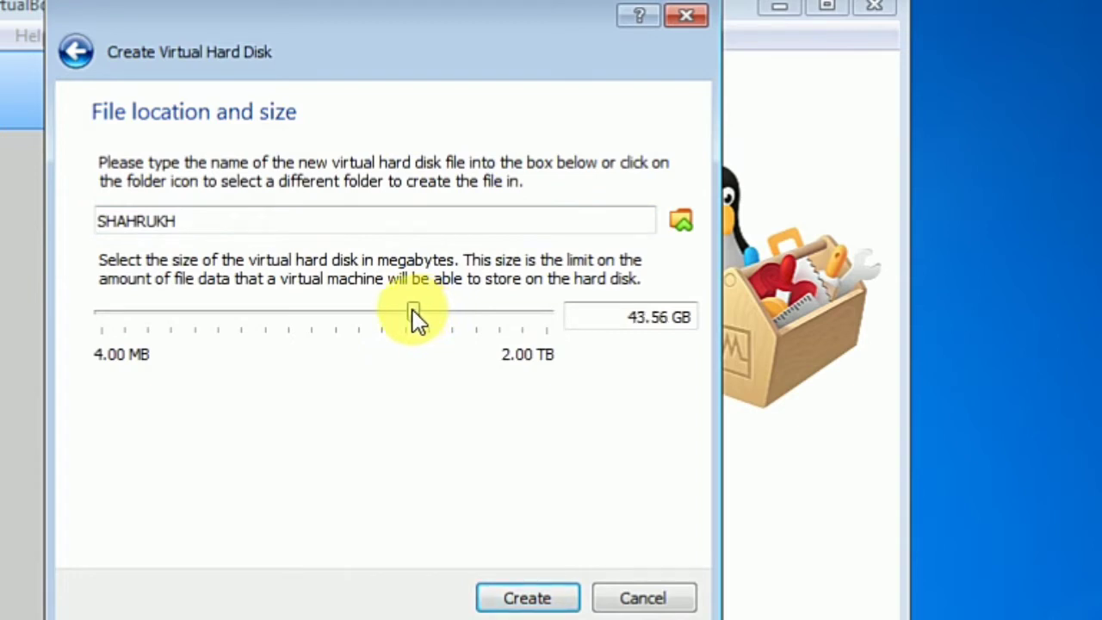
{"action": "left_click_drag", "start_coordinate": [418, 310], "coordinate": [417, 312]}
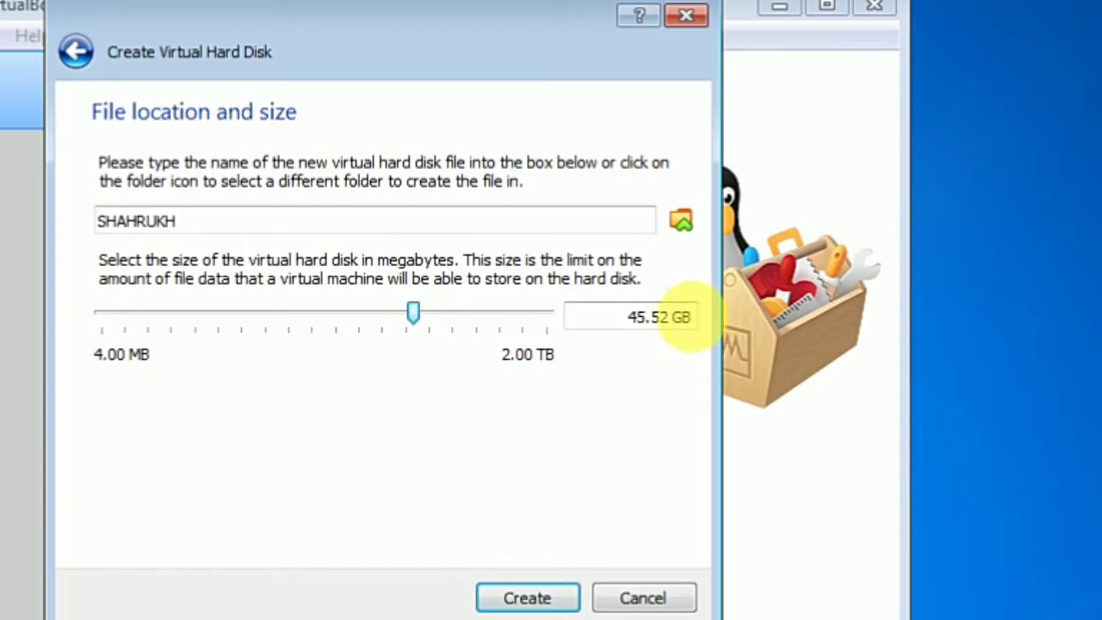
{"action": "left_click", "coordinate": [555, 608]}
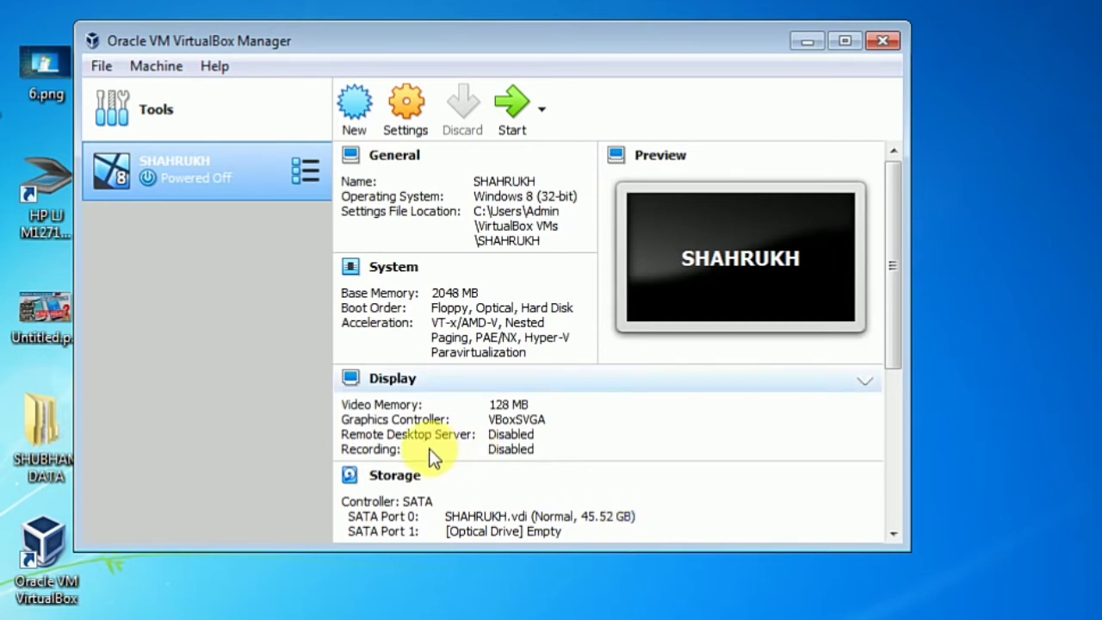
Open the machine's Storage settings and show the disk options for the empty optical drive
{"action": "right_click", "coordinate": [189, 175]}
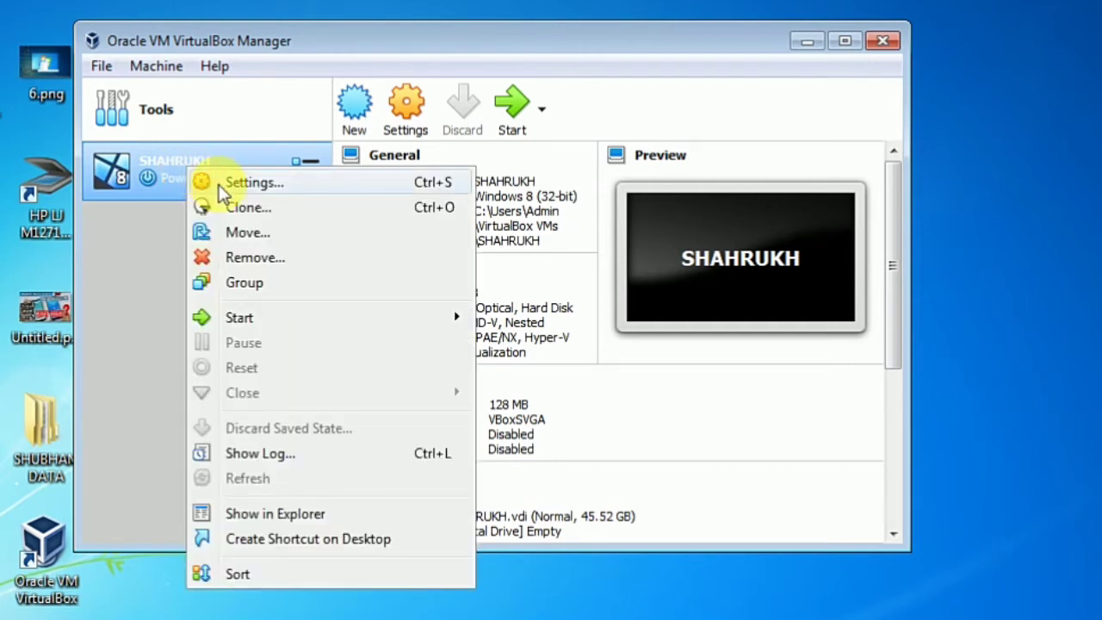
{"action": "left_click", "coordinate": [247, 191]}
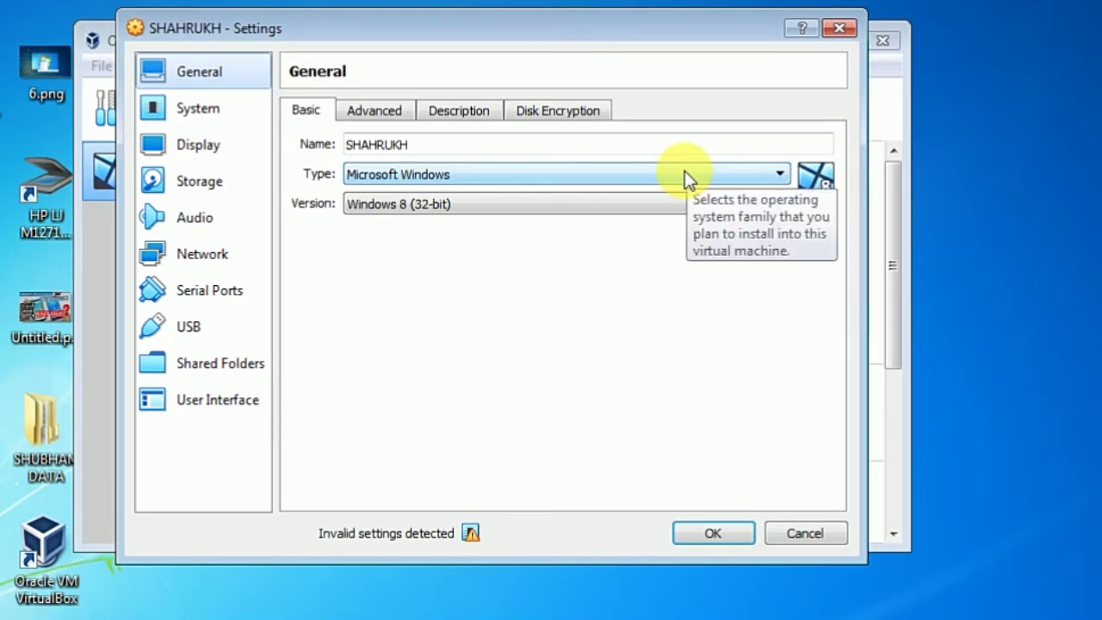
{"action": "left_click", "coordinate": [191, 194]}
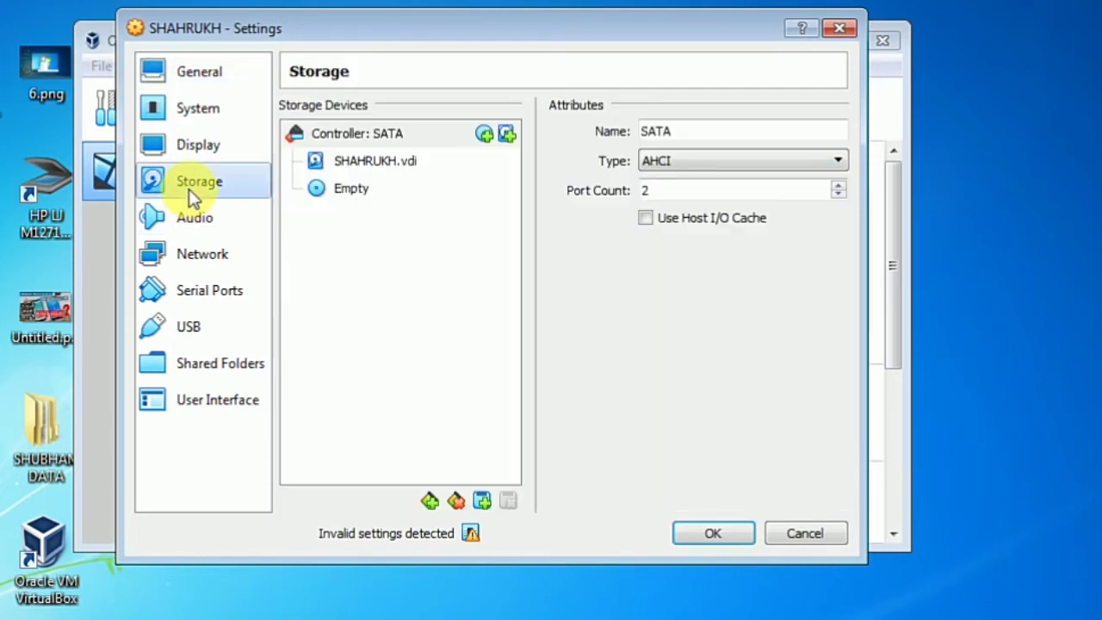
{"action": "left_click", "coordinate": [336, 190]}
{"action": "right_click", "coordinate": [336, 190]}
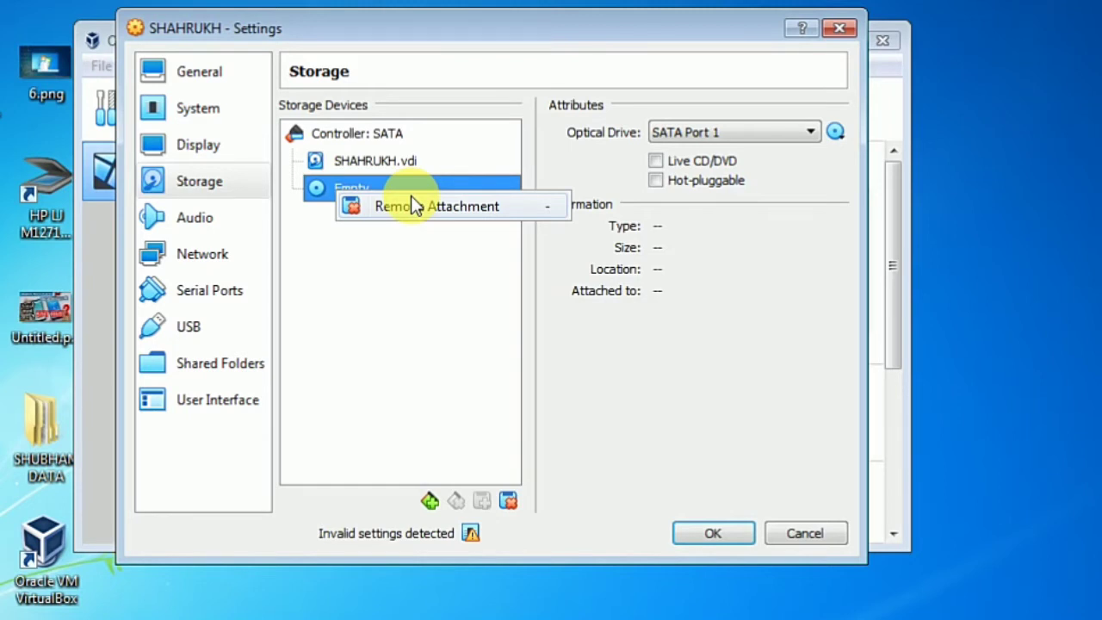
{"action": "left_click", "coordinate": [836, 132]}
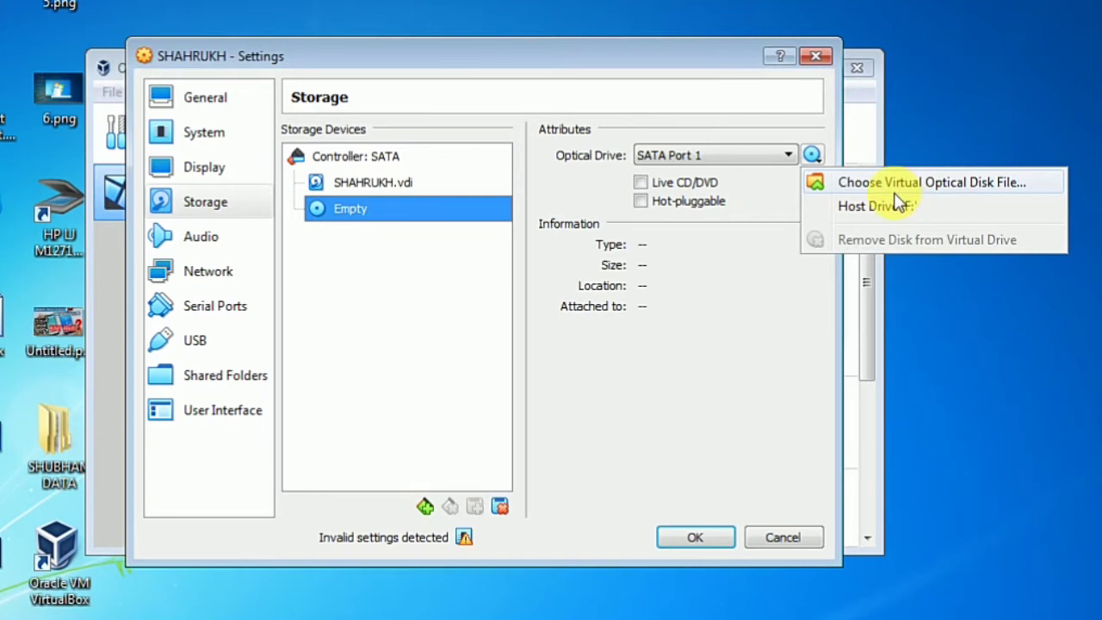
Load Win8.1_English_x32.iso from Local Disk (D:) into the optical drive
{"action": "left_click", "coordinate": [895, 191]}
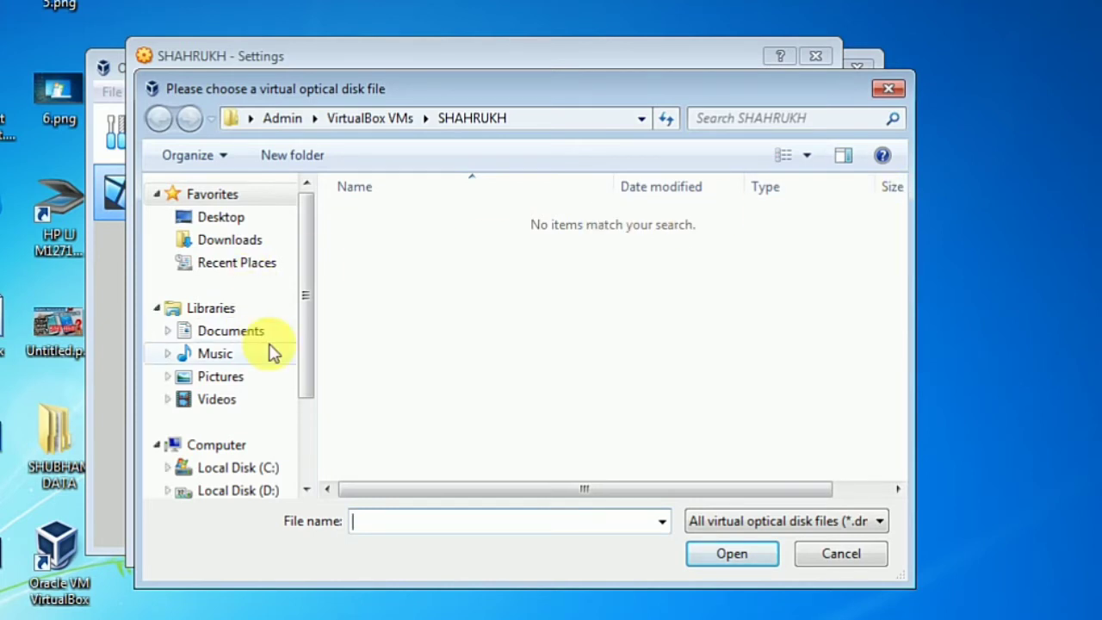
{"action": "scroll", "coordinate": [303, 339], "scroll_direction": "down", "scroll_amount": 2}
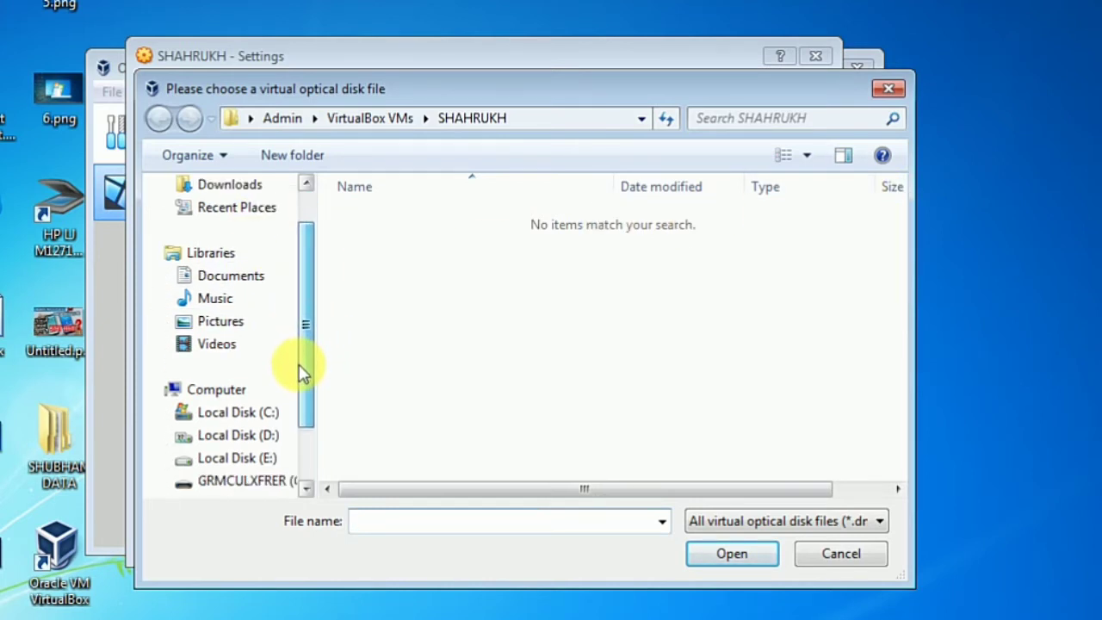
{"action": "left_click", "coordinate": [253, 465]}
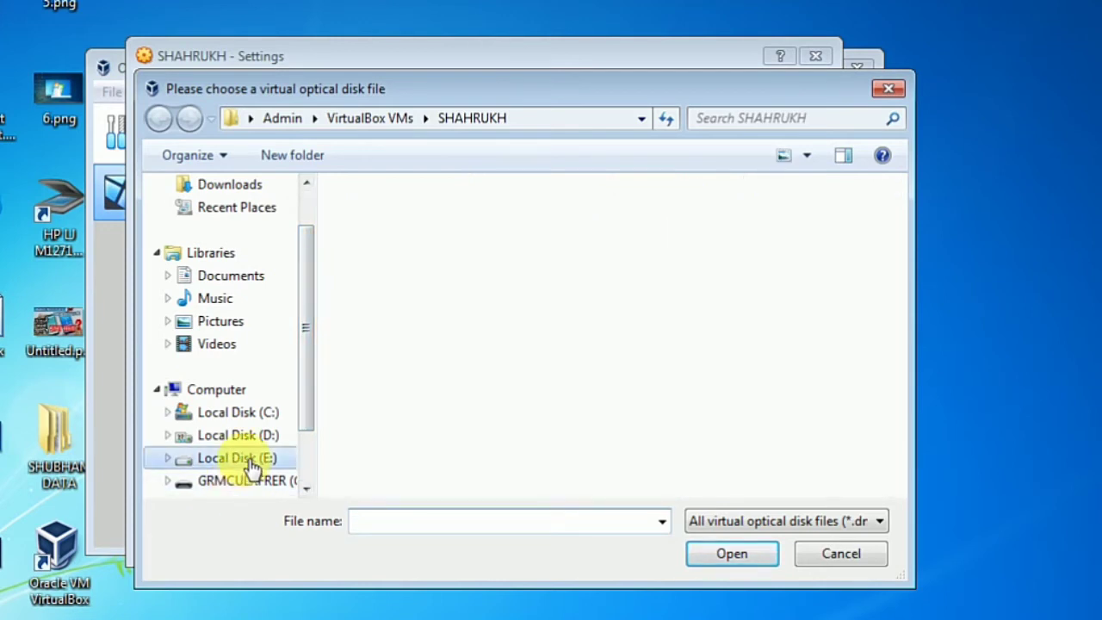
{"action": "left_click", "coordinate": [269, 435]}
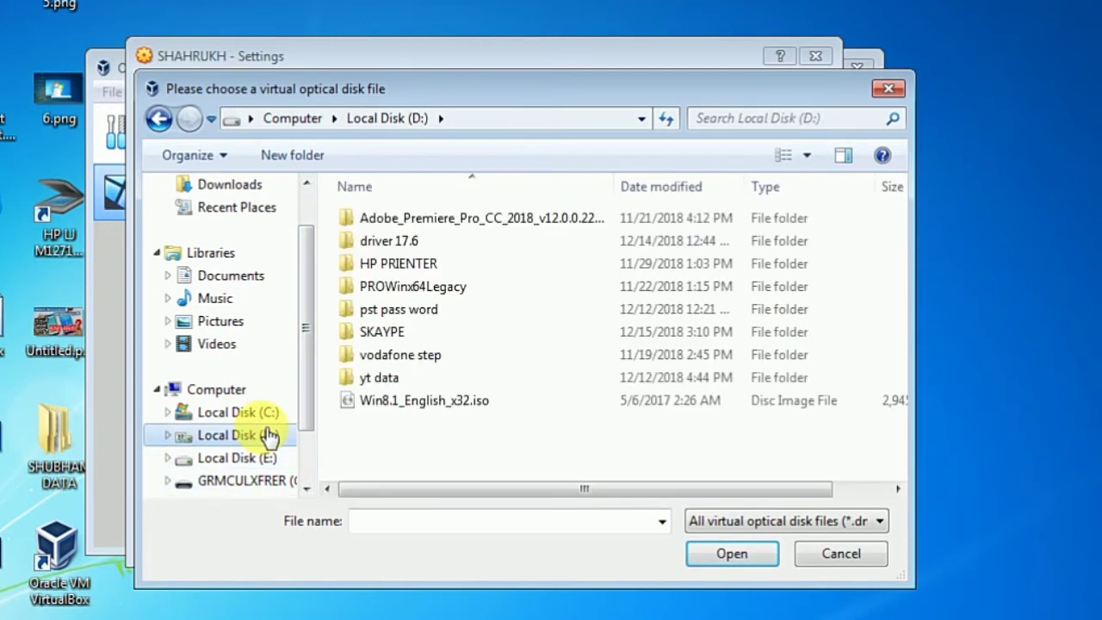
{"action": "double_click", "coordinate": [388, 404]}
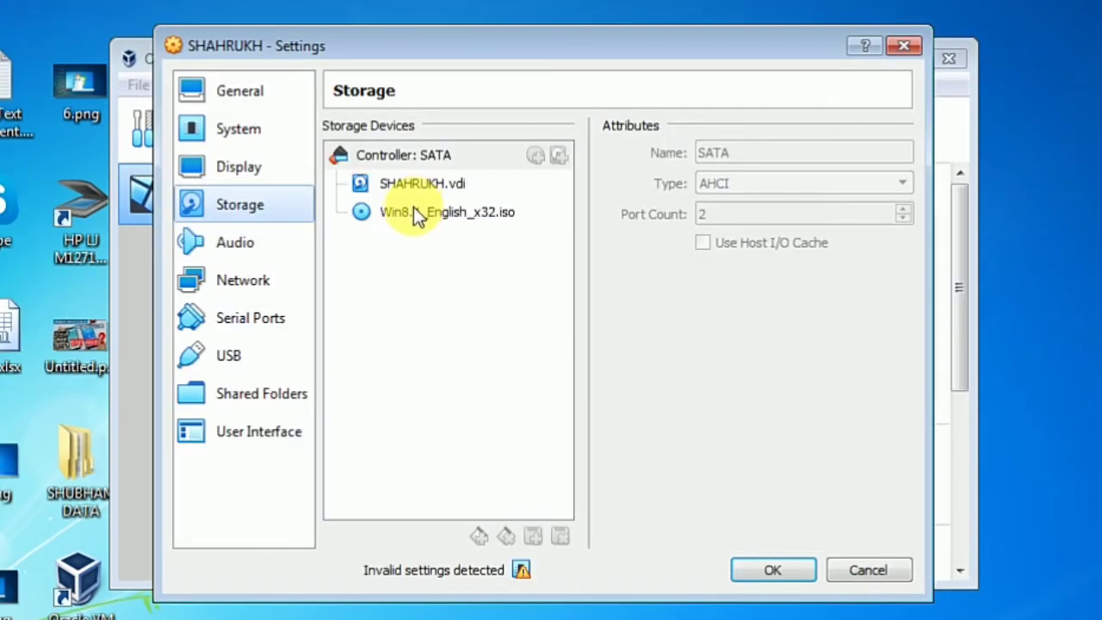
{"action": "left_click", "coordinate": [412, 217]}
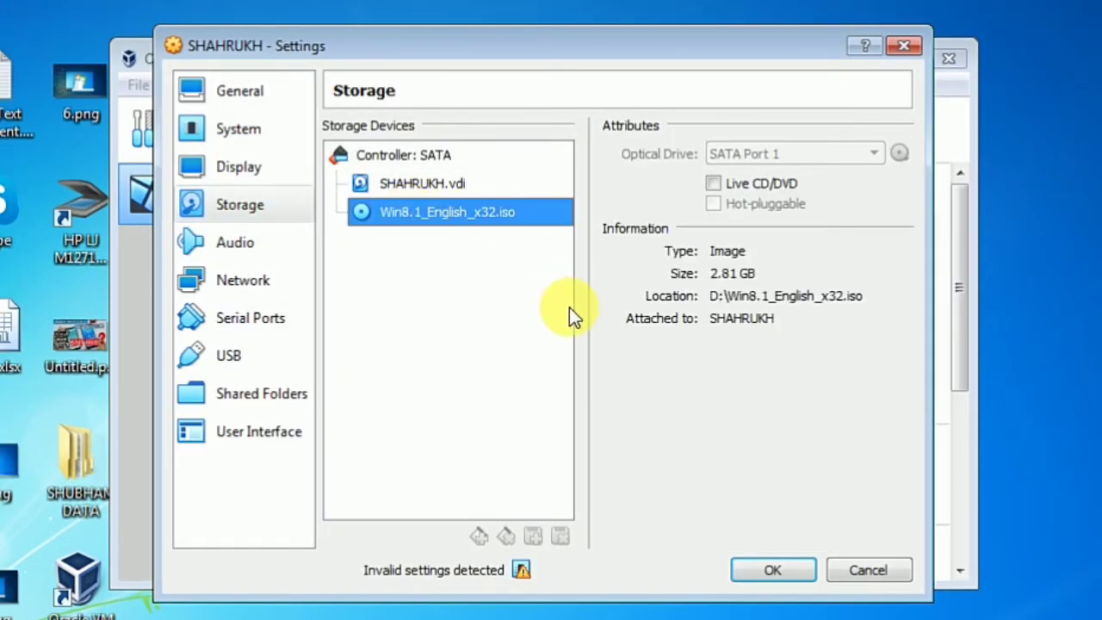
Save the storage settings with OK and start the virtual machine
{"action": "left_click", "coordinate": [775, 572]}
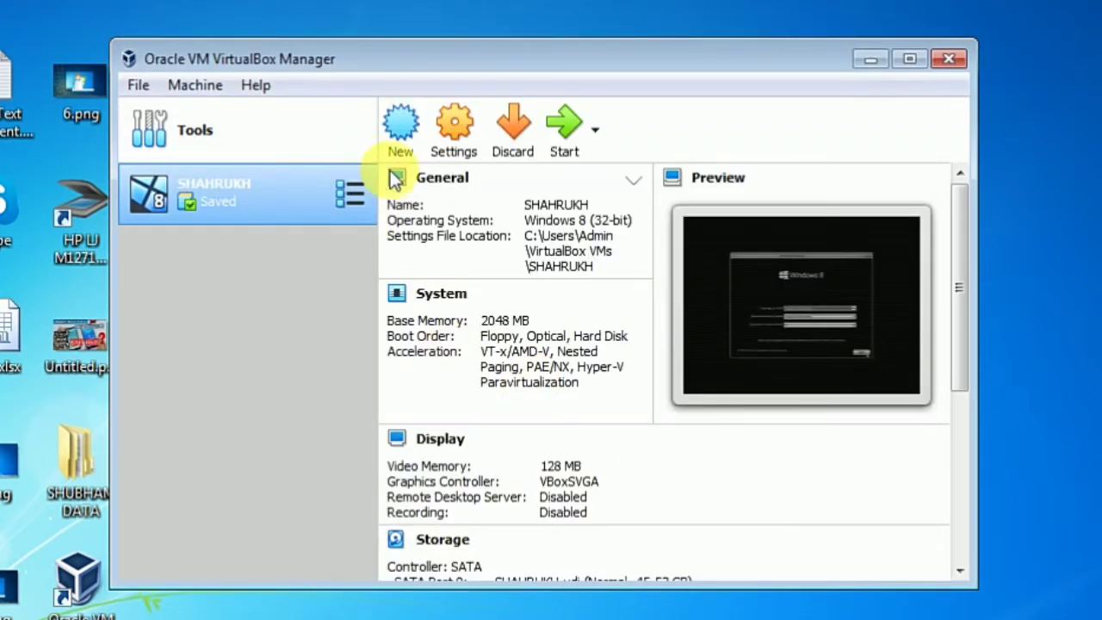
{"action": "left_click", "coordinate": [562, 130]}
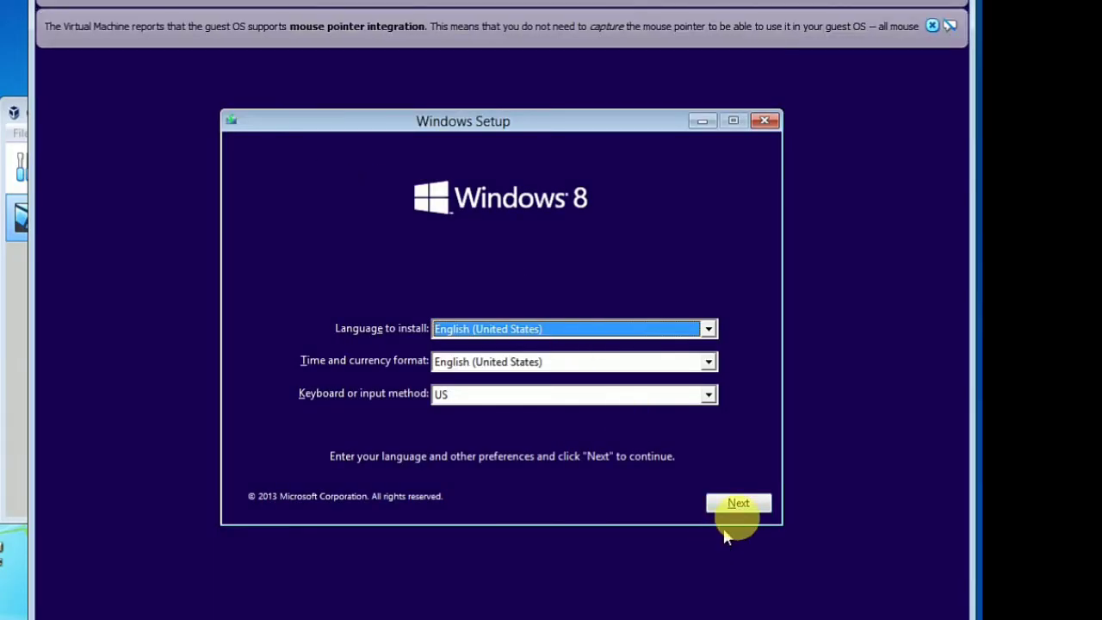
Keep the US English language and keyboard settings and choose Install now
{"action": "left_click", "coordinate": [757, 506]}
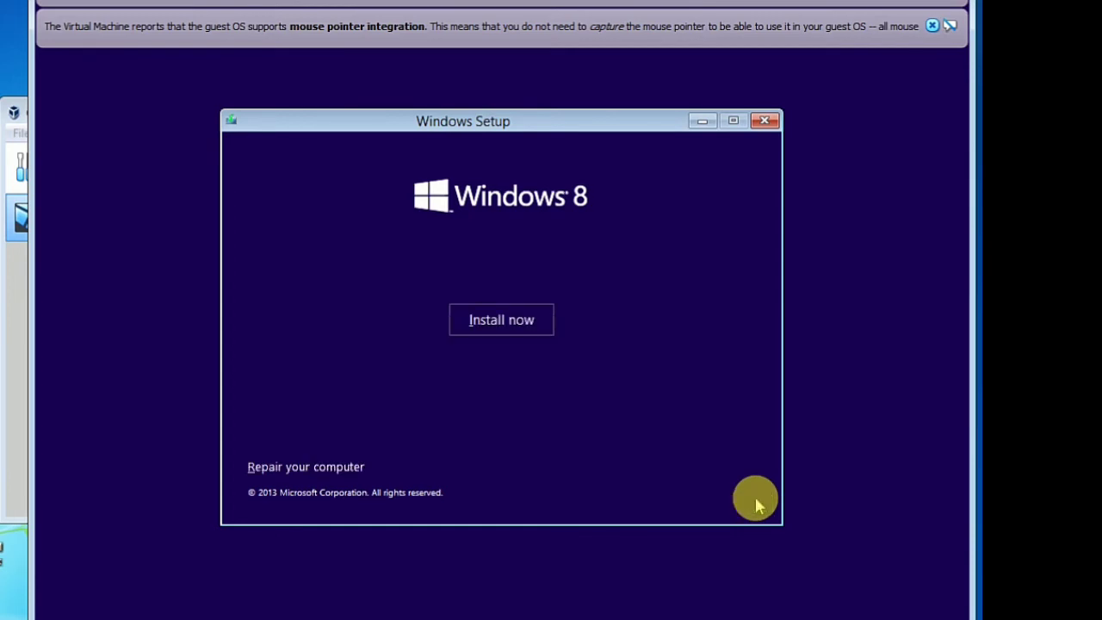
{"action": "left_click", "coordinate": [510, 323]}
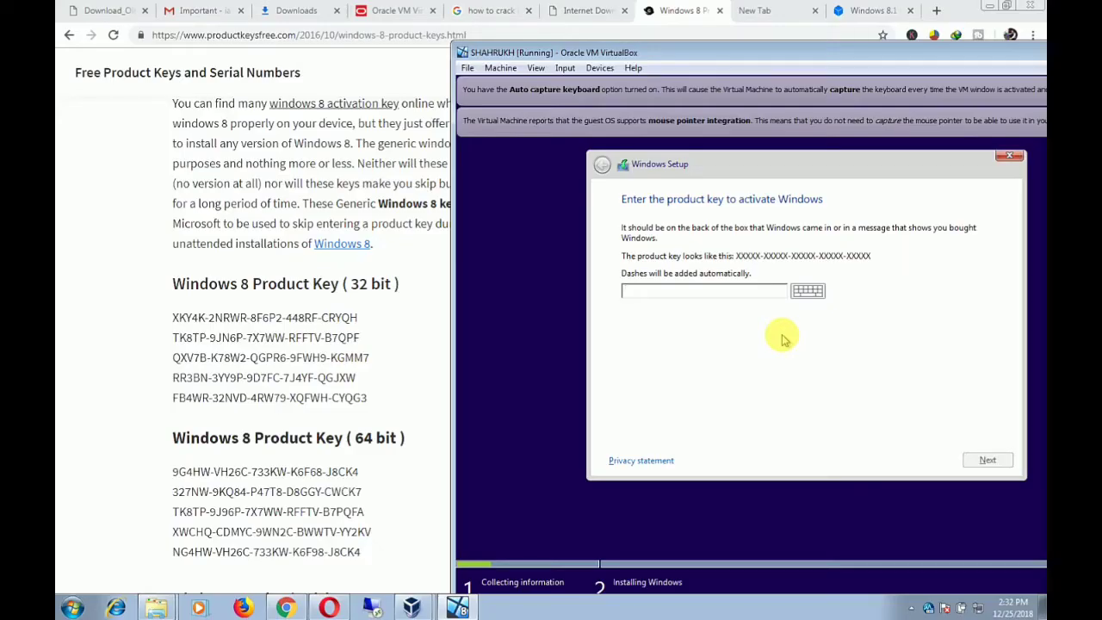
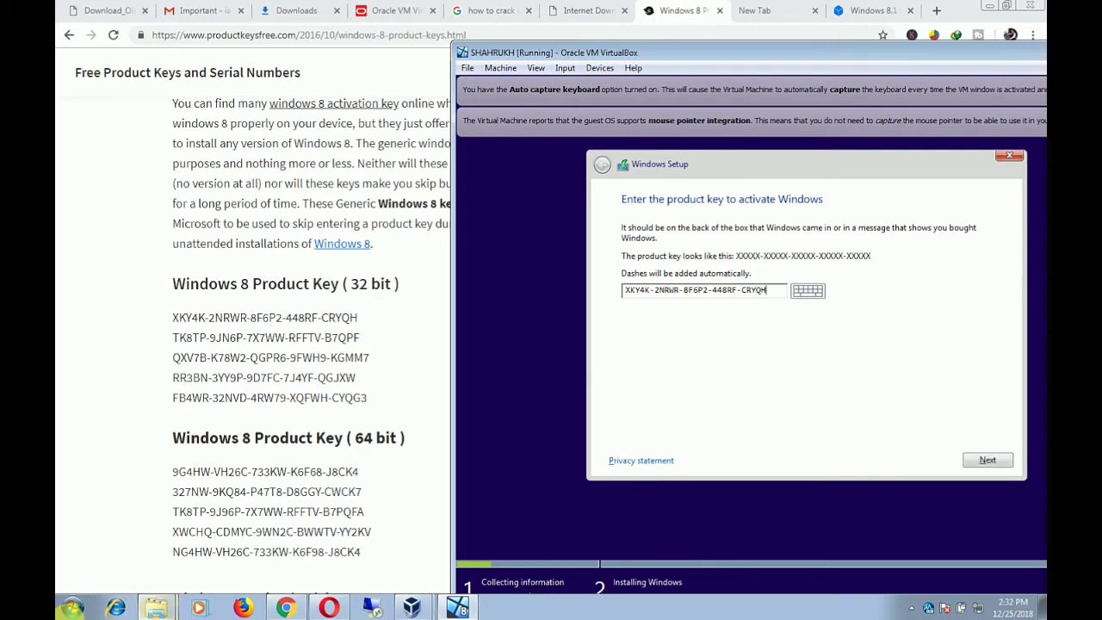
Enter the Windows 8.1 product key and submit it to reach the license terms
{"action": "left_click", "coordinate": [971, 459]}
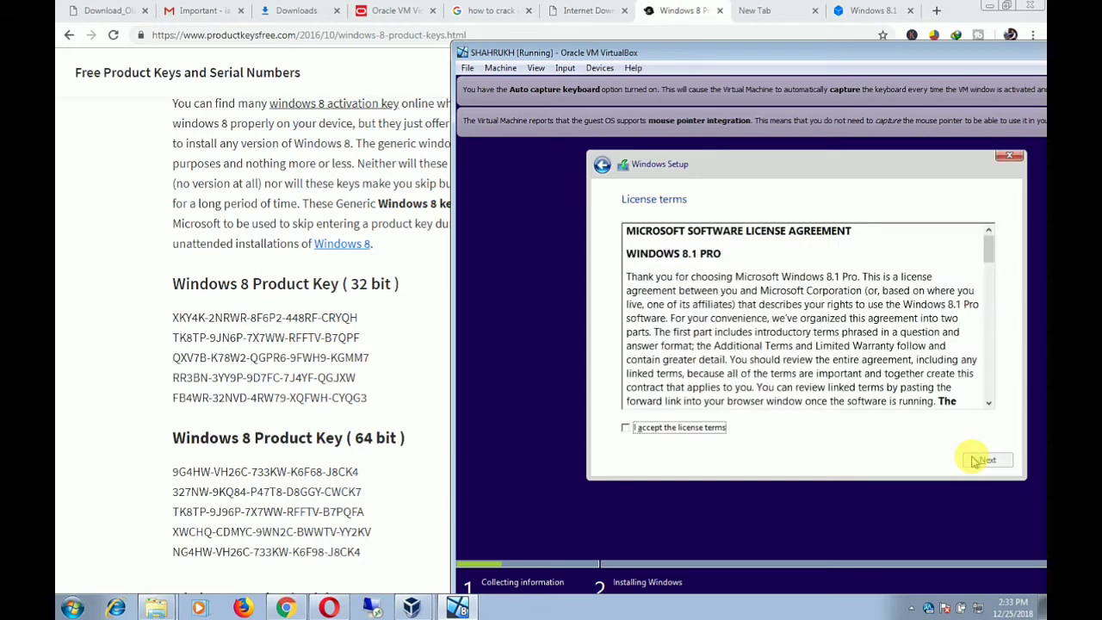
Accept the Windows license terms and choose a Custom installation
{"action": "left_click", "coordinate": [712, 430]}
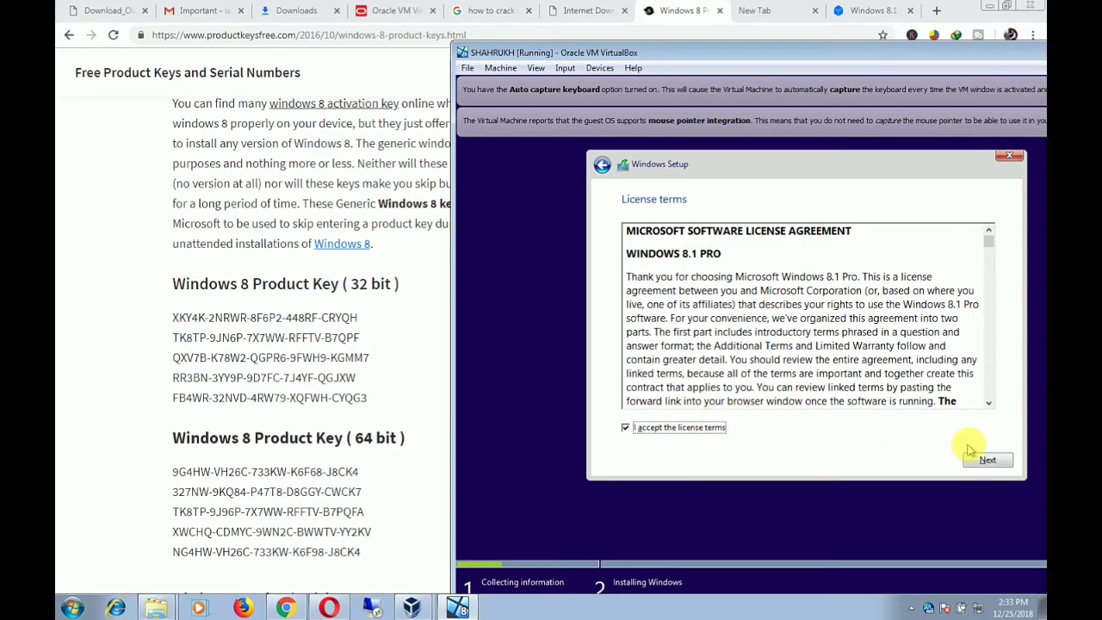
{"action": "left_click", "coordinate": [988, 462]}
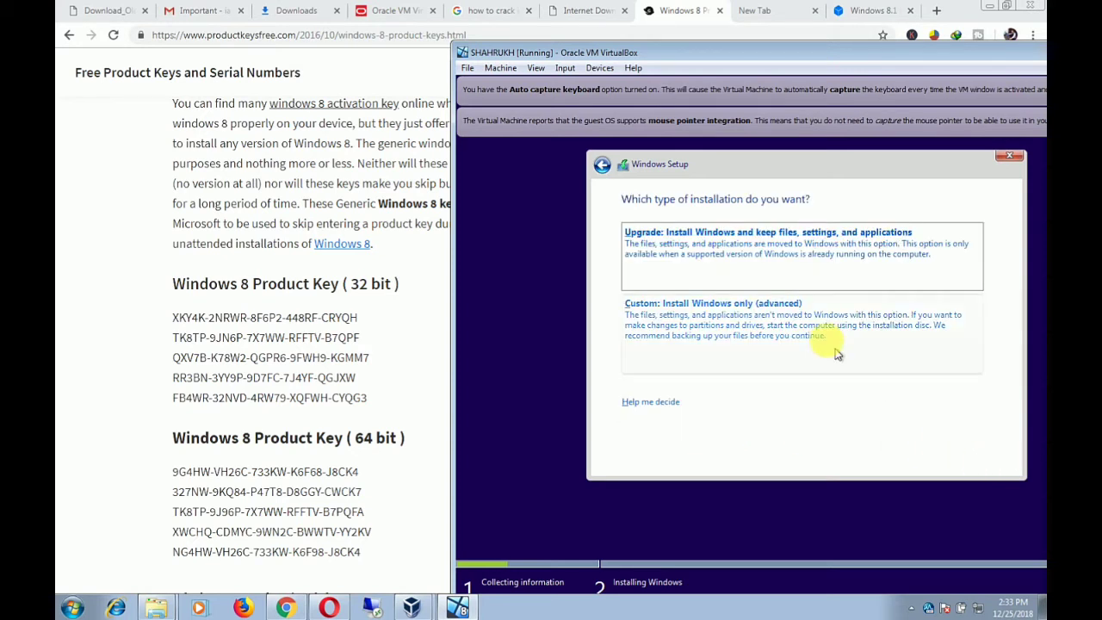
{"action": "left_click", "coordinate": [831, 337]}
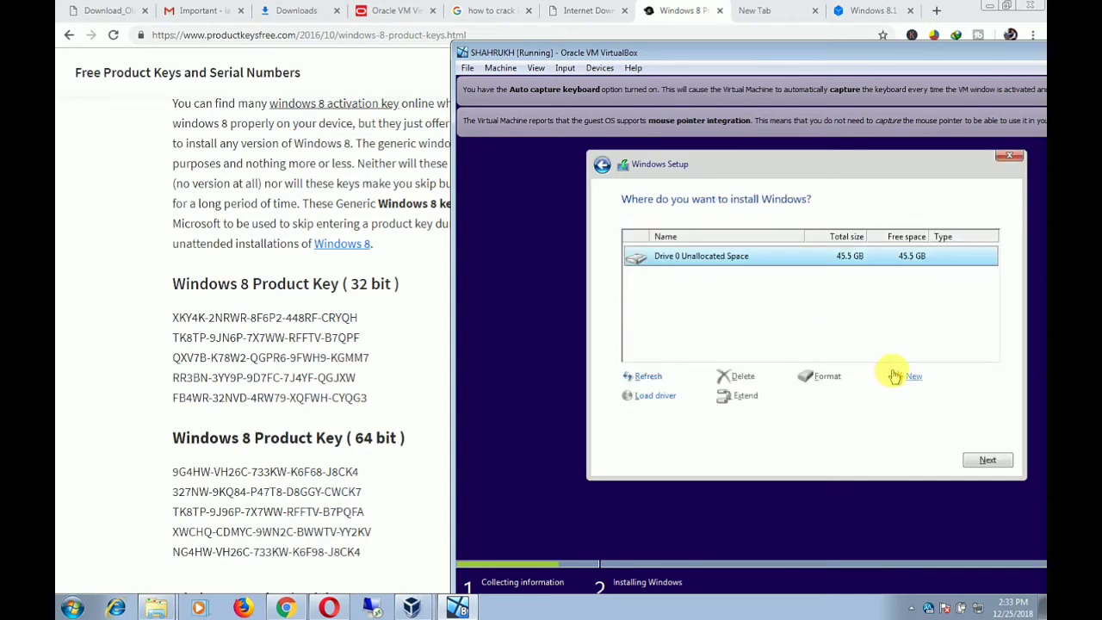
Create a 46615 MB partition with the extra system partitions, then install onto Drive 0 Partition 2
{"action": "left_click", "coordinate": [907, 376]}
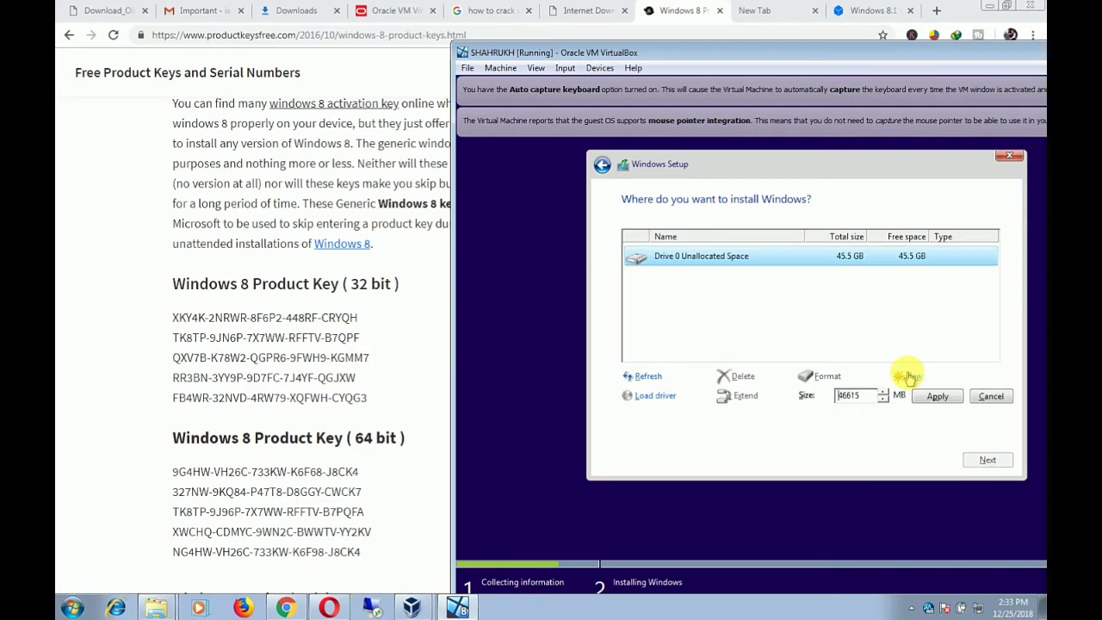
{"action": "left_click", "coordinate": [937, 398]}
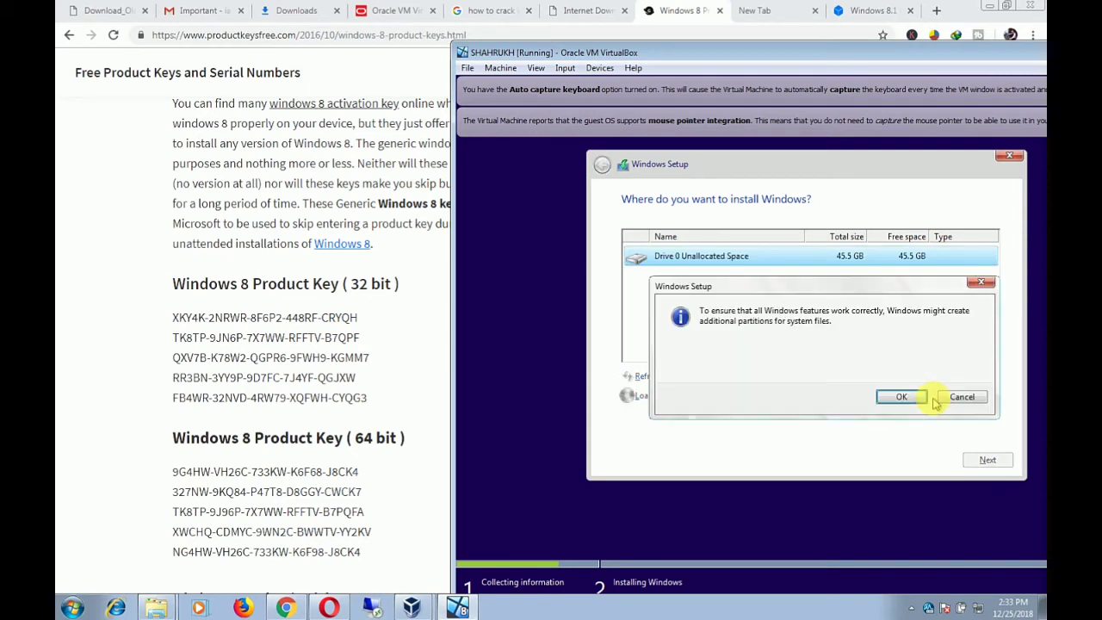
{"action": "left_click", "coordinate": [915, 399]}
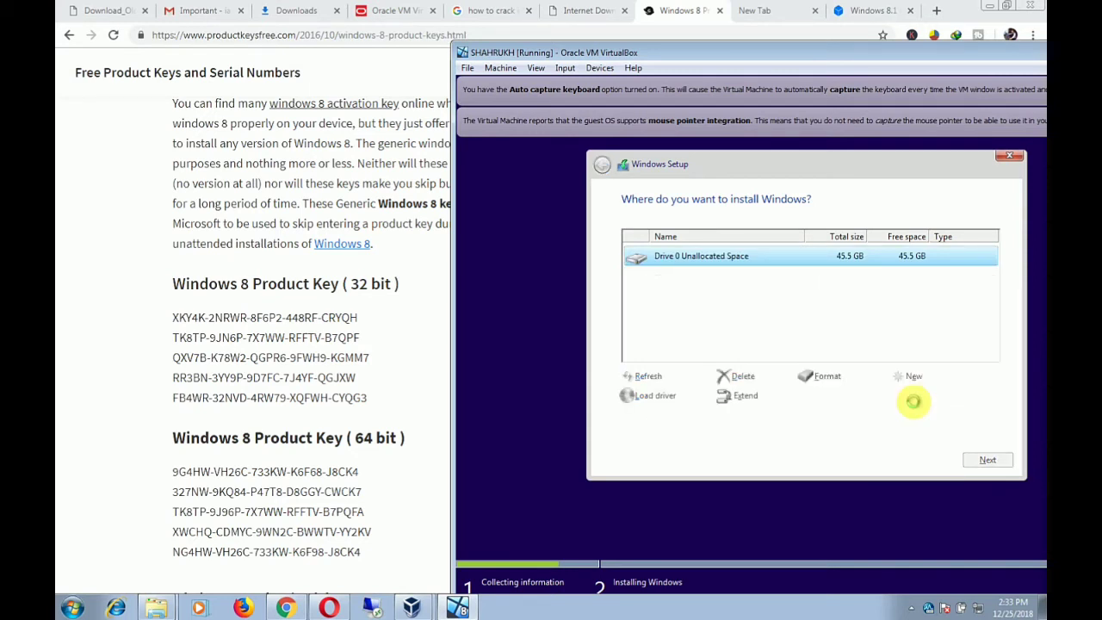
{"action": "left_click", "coordinate": [982, 458]}
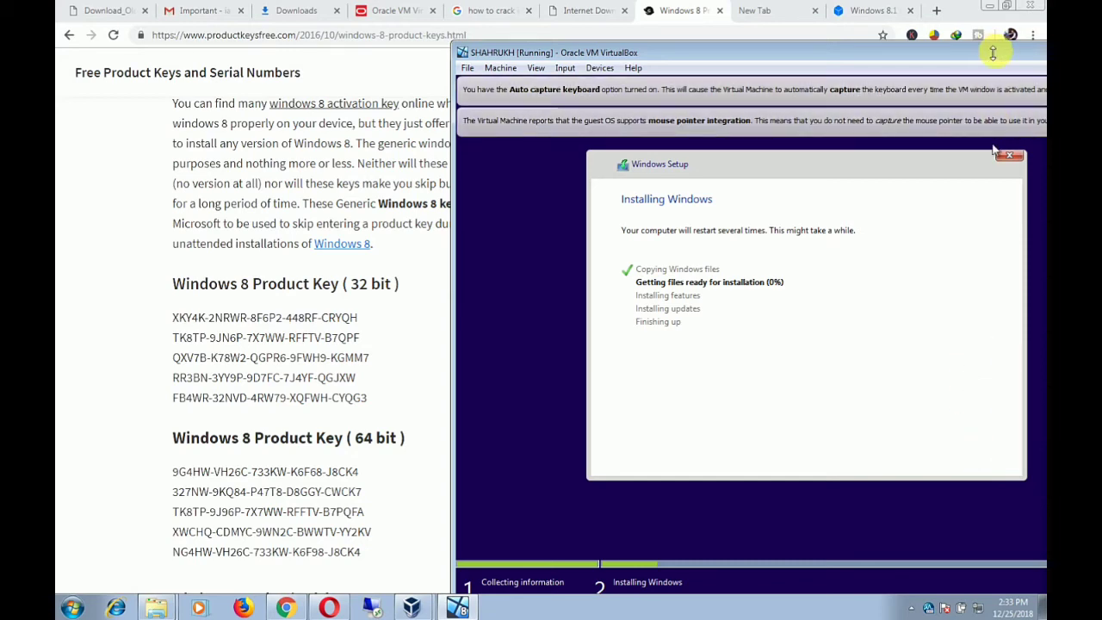
Drag the virtual machine window further left on the screen
{"action": "left_click_drag", "start_coordinate": [989, 62], "coordinate": [827, 50]}
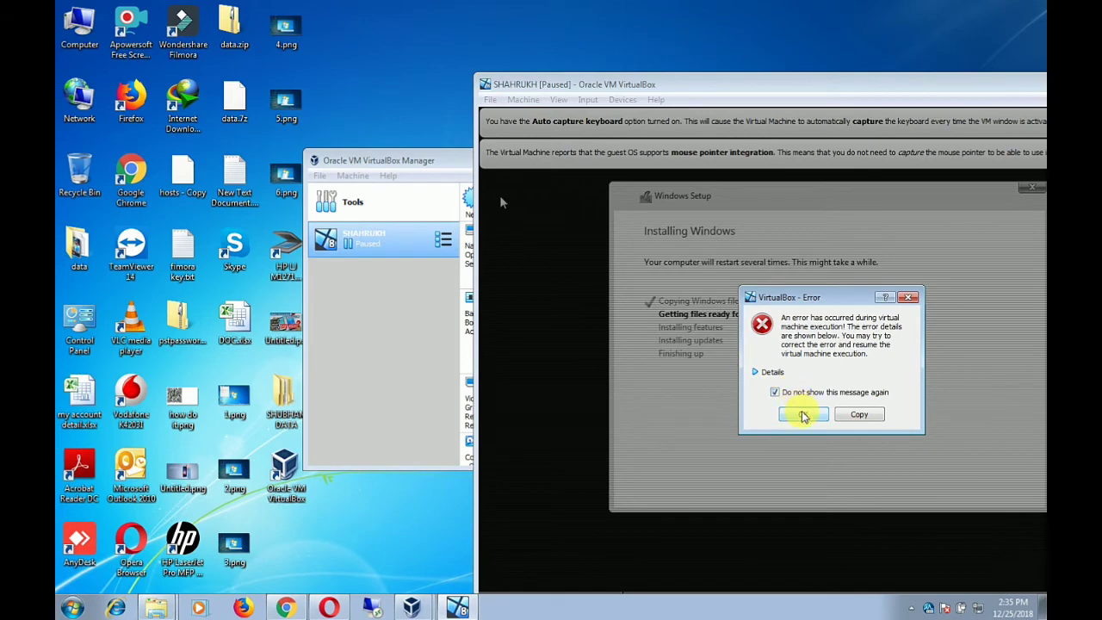
Dismiss the VirtualBox error and reset all warnings from the File menu
{"action": "left_click", "coordinate": [801, 414]}
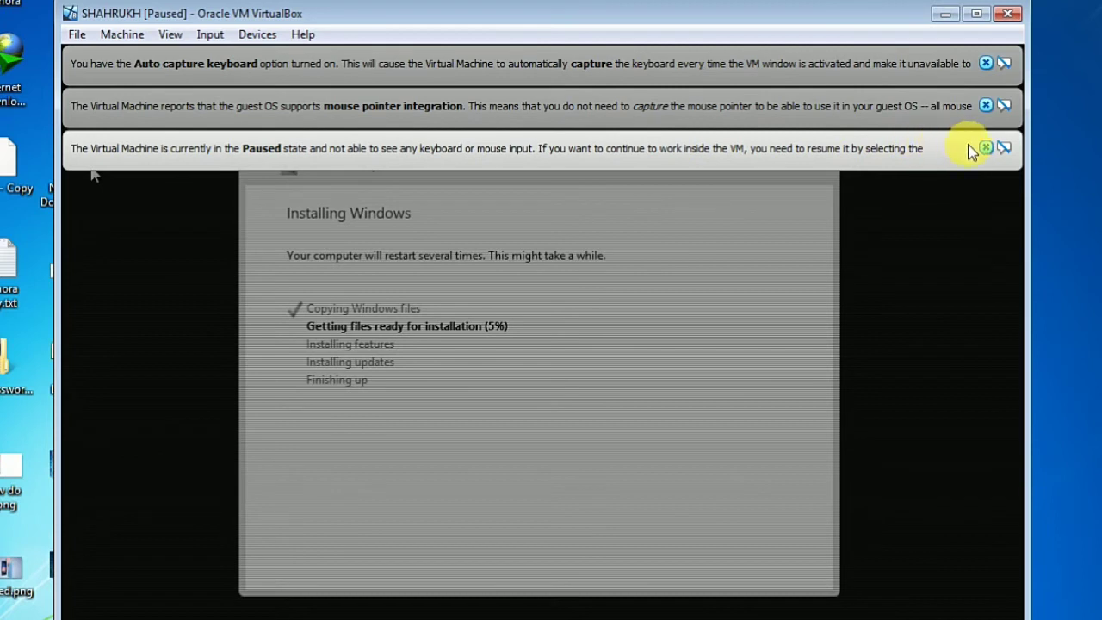
{"action": "left_click", "coordinate": [77, 38]}
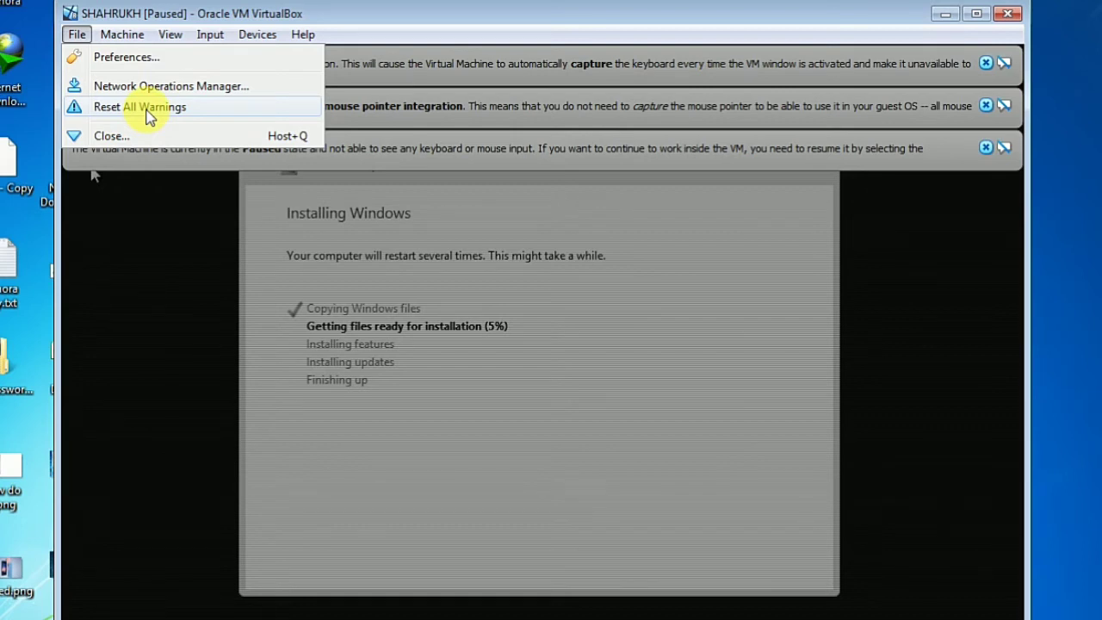
{"action": "left_click", "coordinate": [148, 116]}
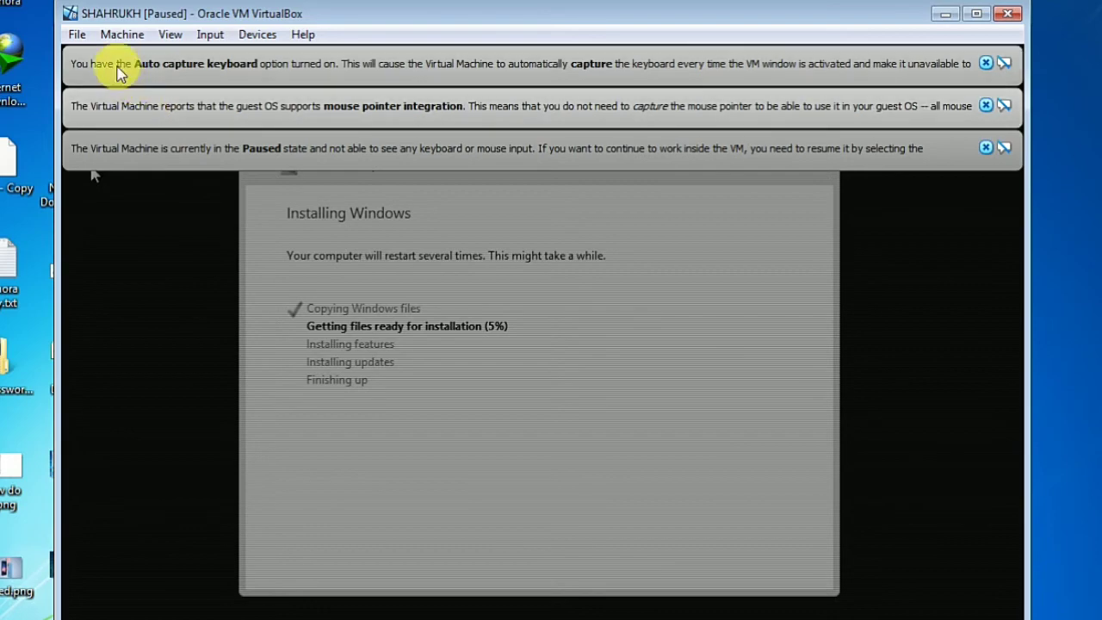
Unpause the machine from the Machine menu and switch its display to full screen
{"action": "left_click", "coordinate": [113, 36]}
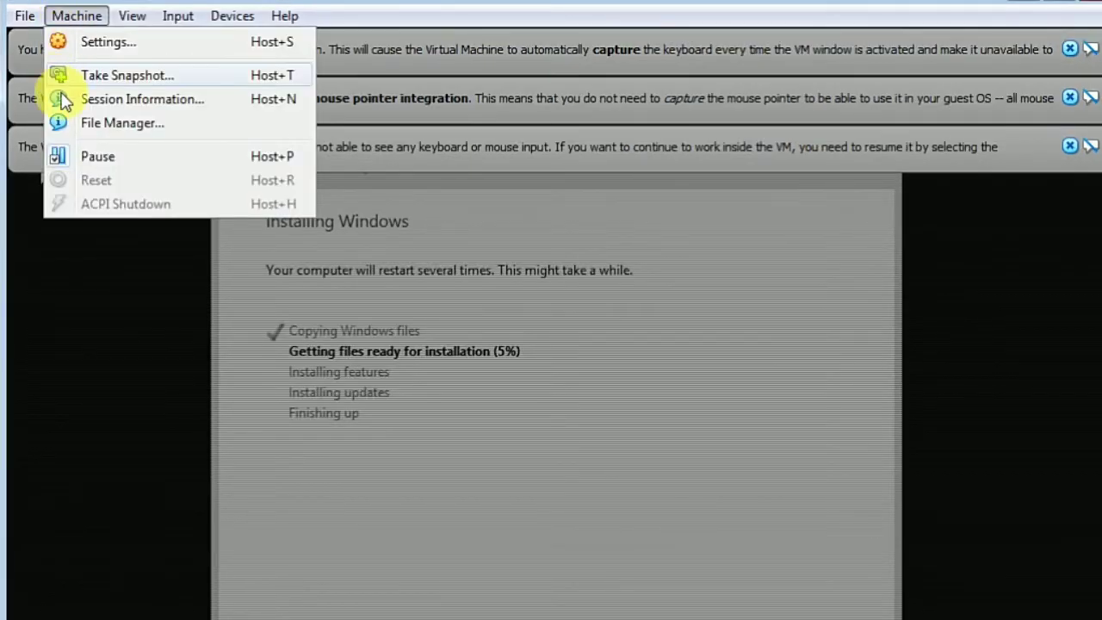
{"action": "left_click", "coordinate": [58, 160]}
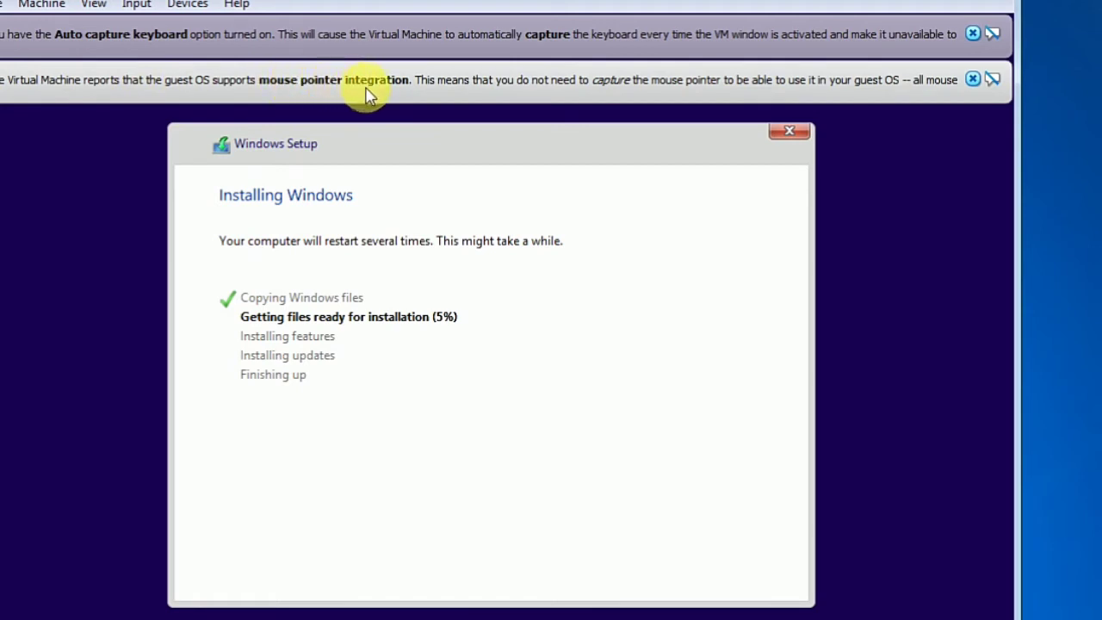
{"action": "key", "text": "ctrl+f"}
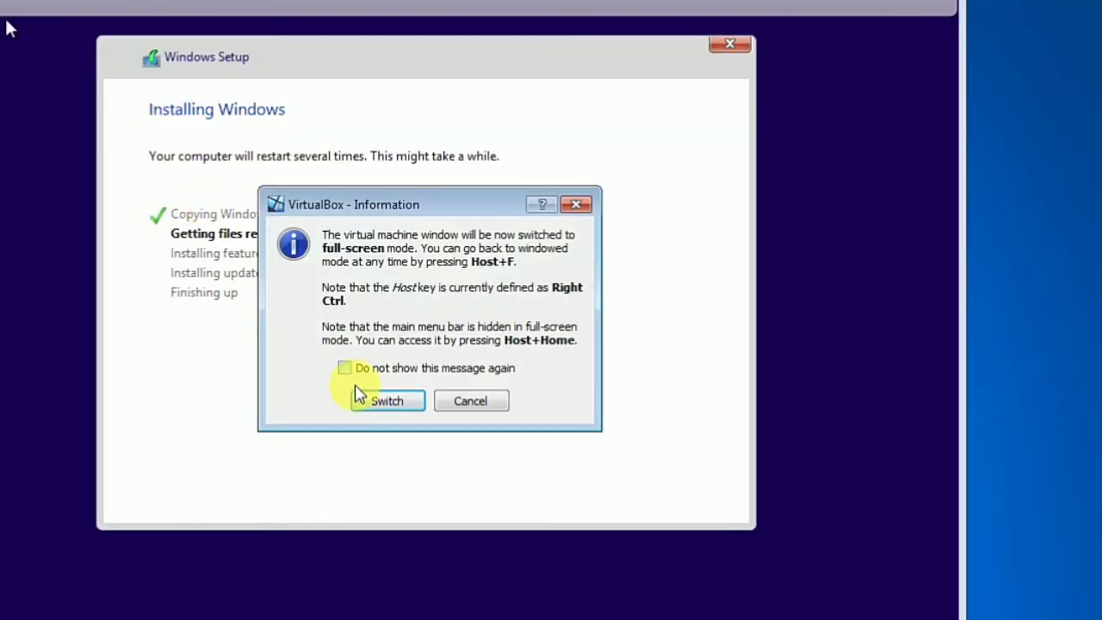
Confirm the switch to full-screen mode while Windows Setup keeps getting files ready
{"action": "left_click", "coordinate": [362, 405]}
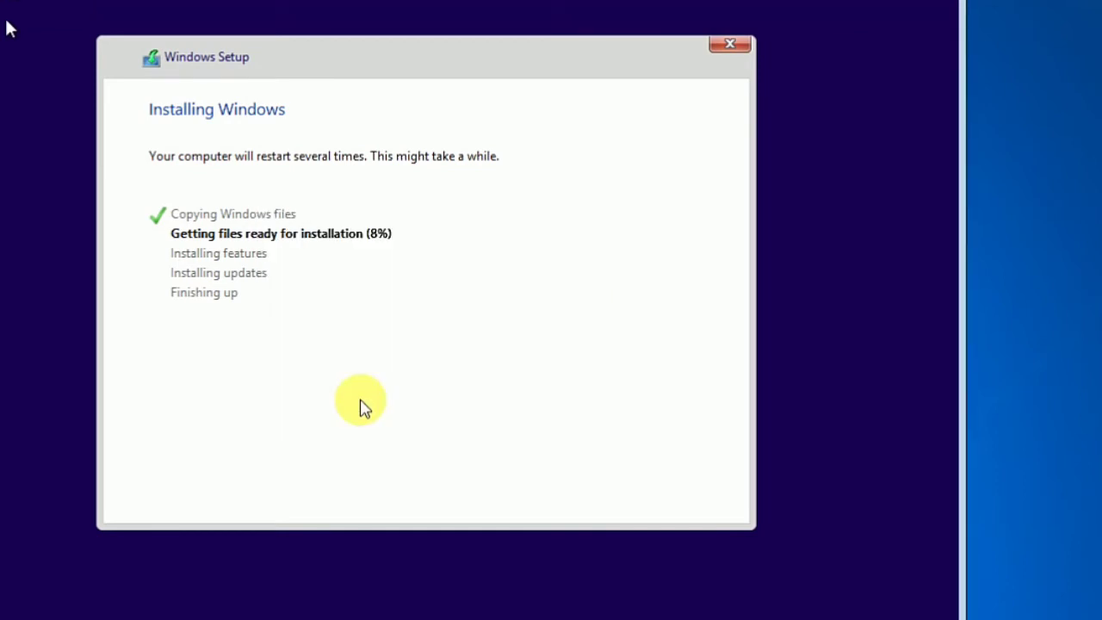
{"action": "key", "text": "alt+Tab"}
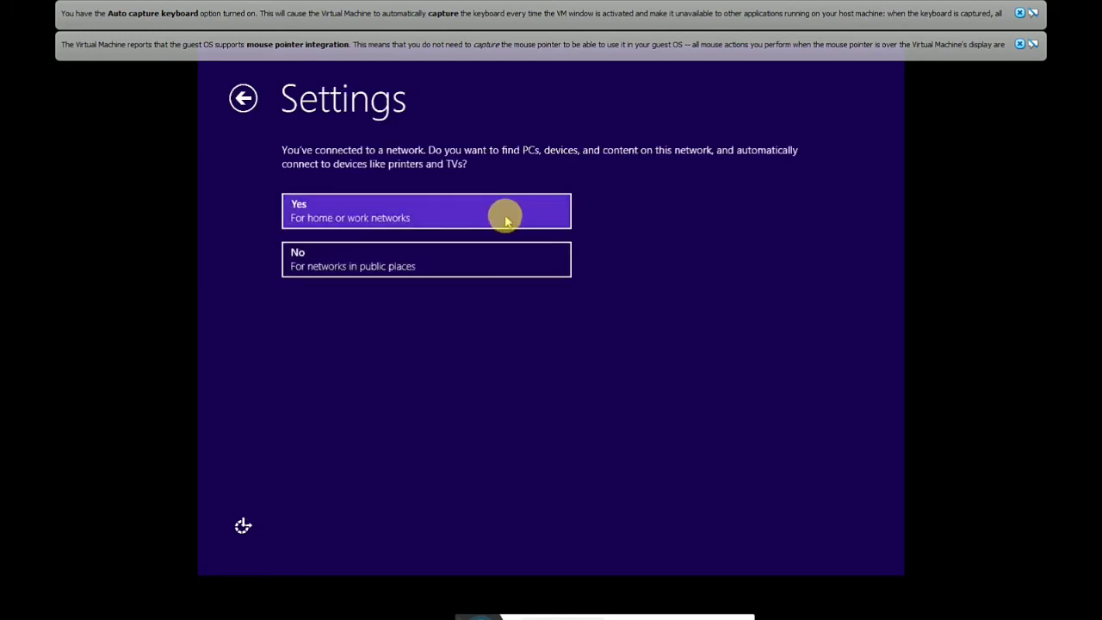
Accept the network prompt, select 'Don't set up Windows Update', and continue through the settings pages
{"action": "left_click", "coordinate": [507, 221]}
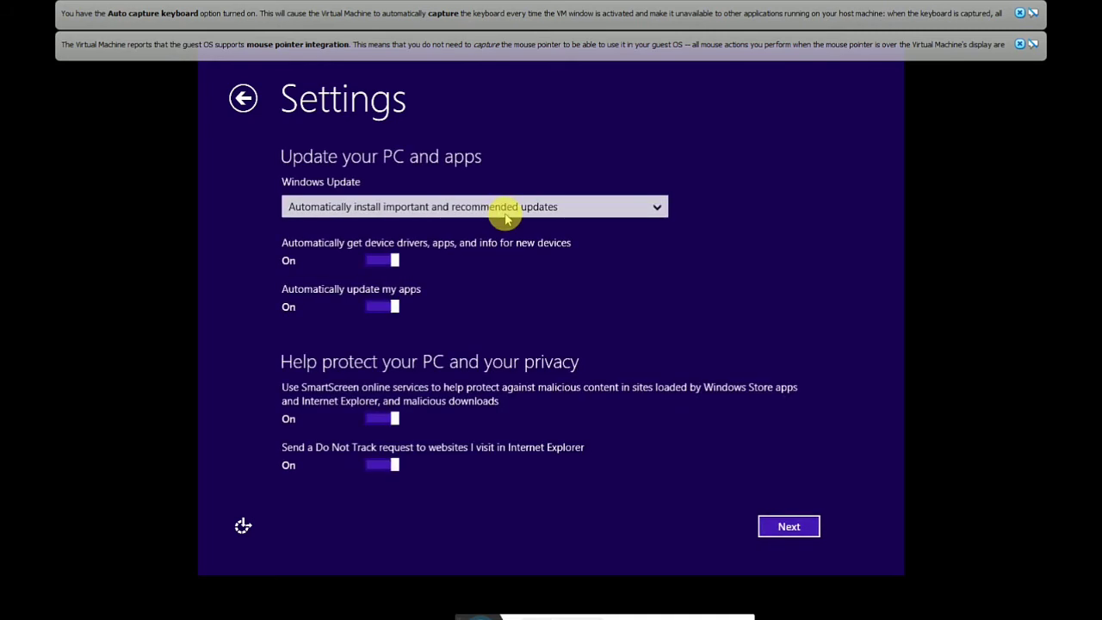
{"action": "left_click", "coordinate": [543, 209]}
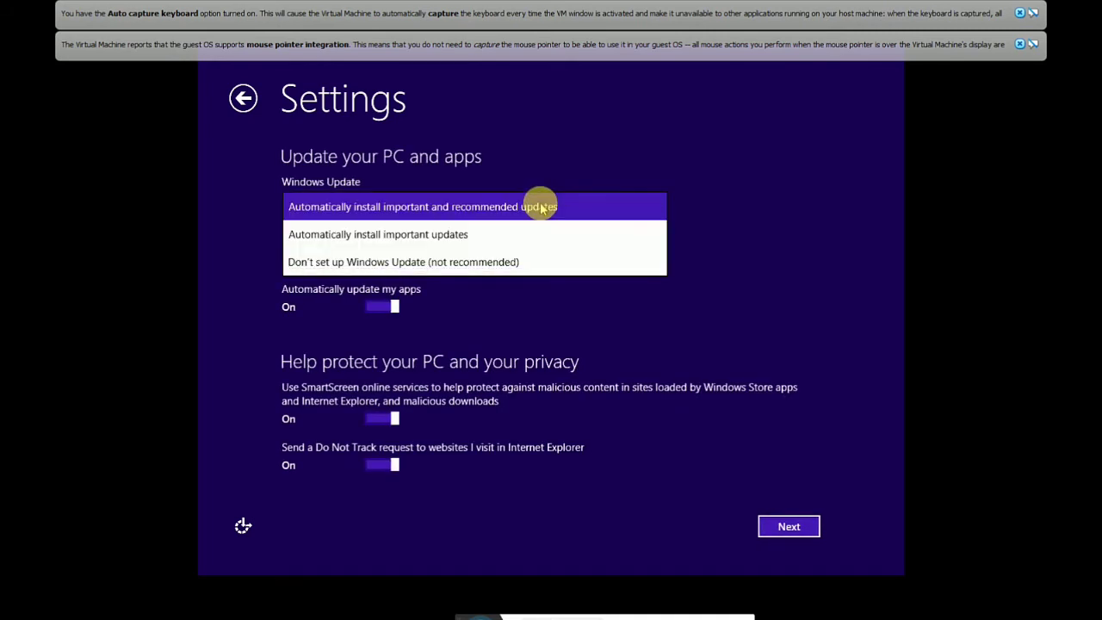
{"action": "left_click", "coordinate": [532, 262]}
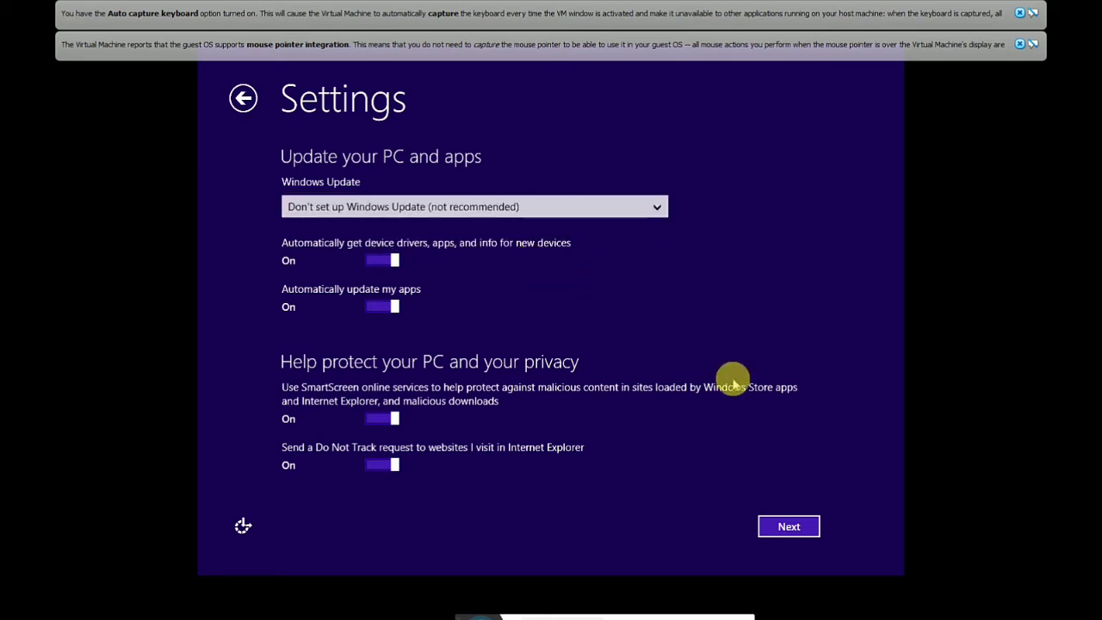
{"action": "left_click", "coordinate": [789, 526]}
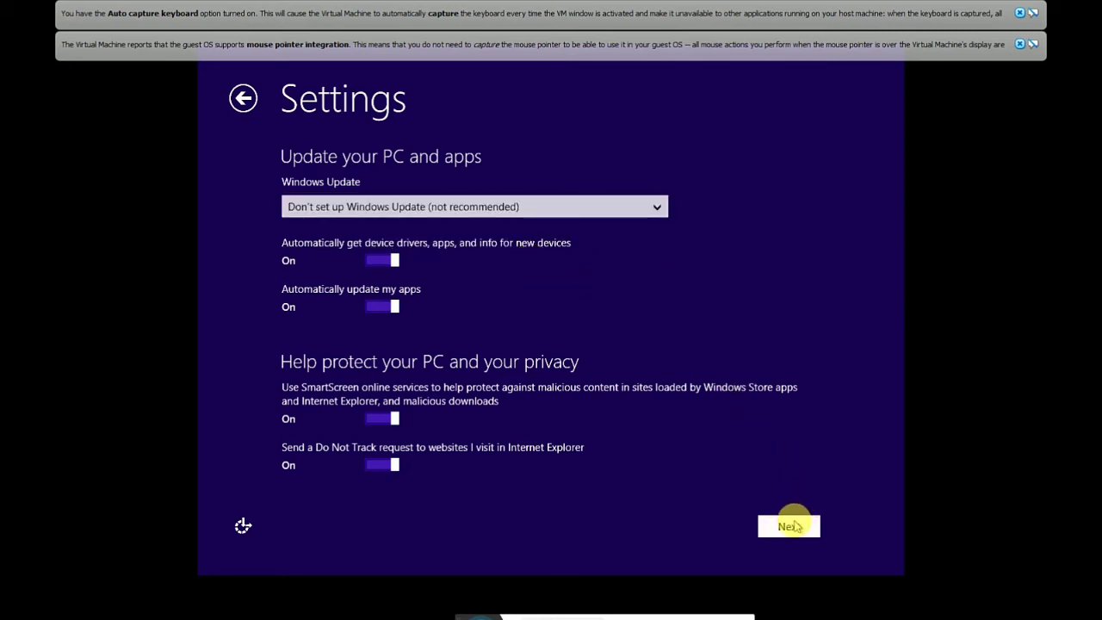
{"action": "left_click", "coordinate": [789, 526]}
{"action": "left_click", "coordinate": [790, 525]}
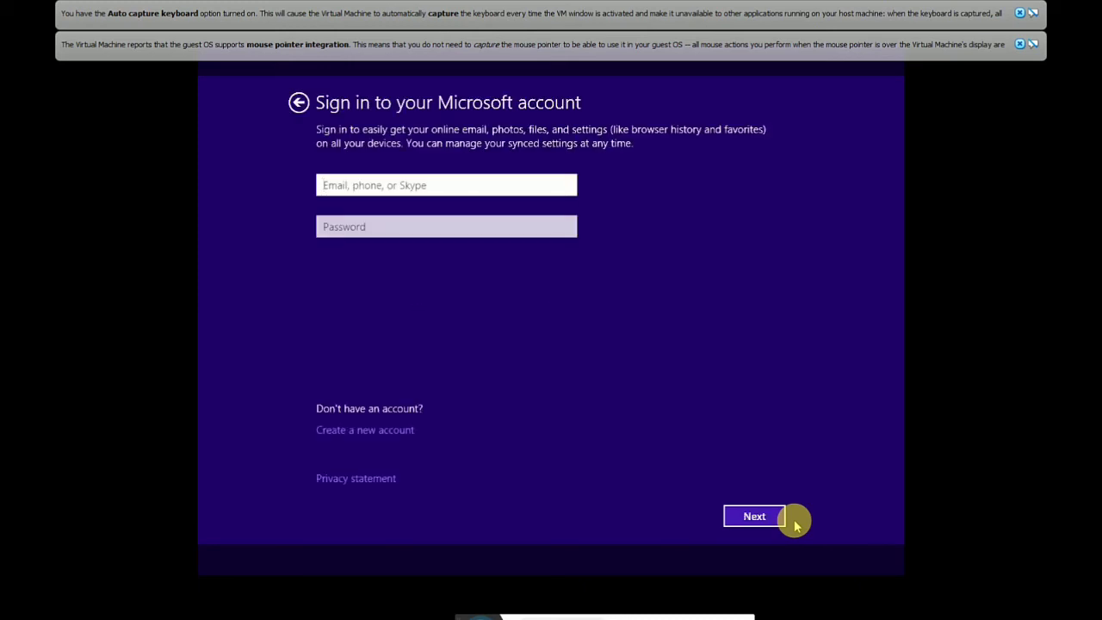
Sign in with the Microsoft account's e-mail address and password
{"action": "left_click", "coordinate": [761, 521]}
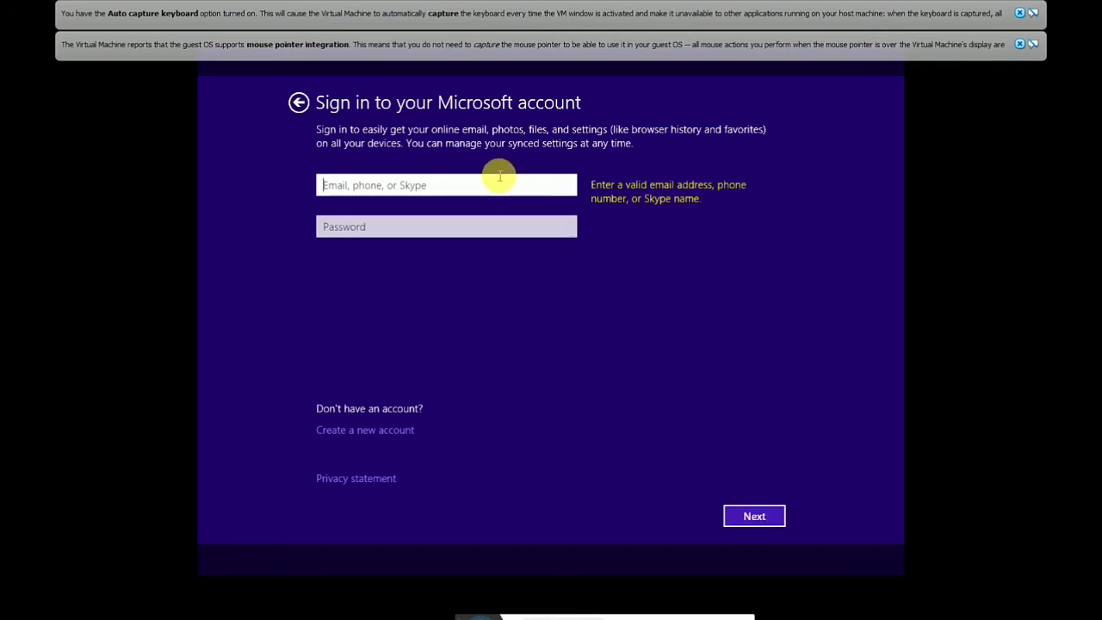
{"action": "type", "text": "ia"}
{"action": "key", "text": "BackSpace"}
{"action": "key", "text": "BackSpace"}
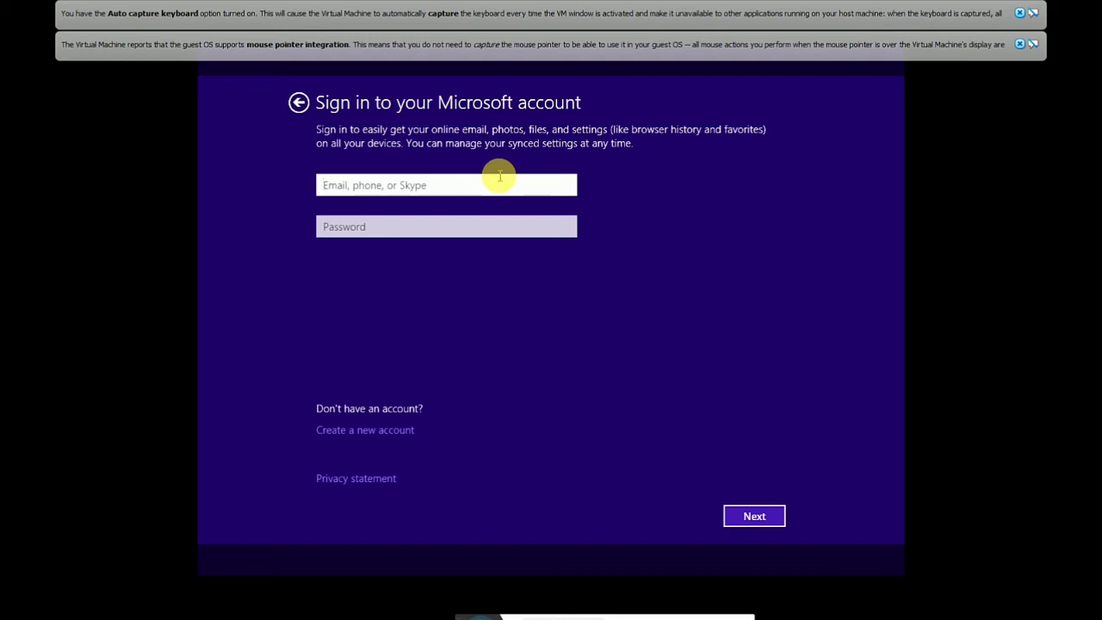
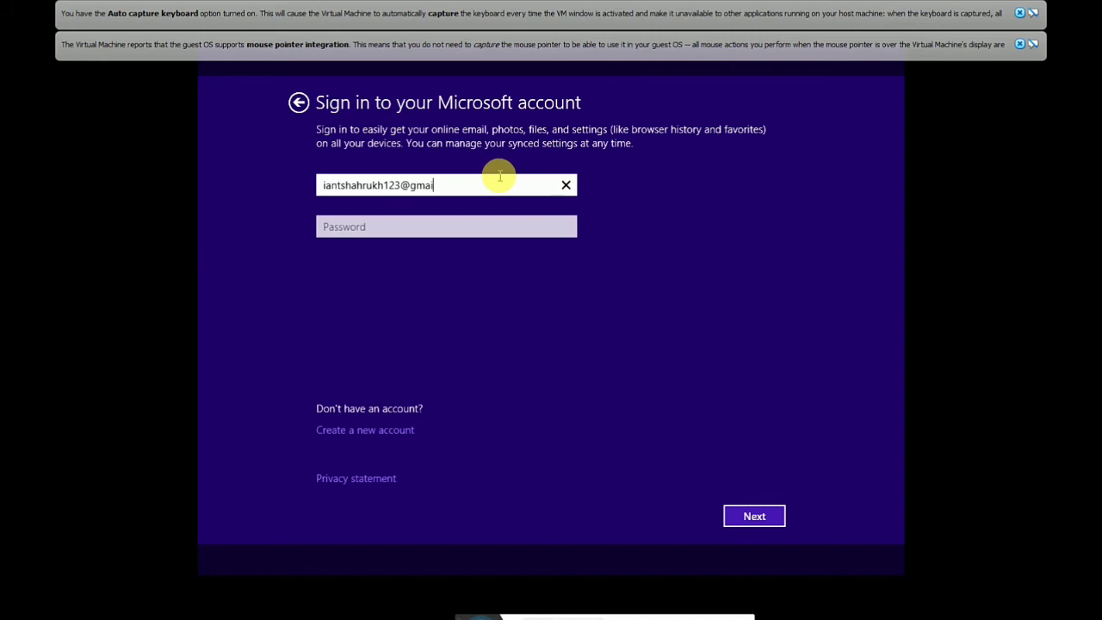
{"action": "key", "text": "Return"}
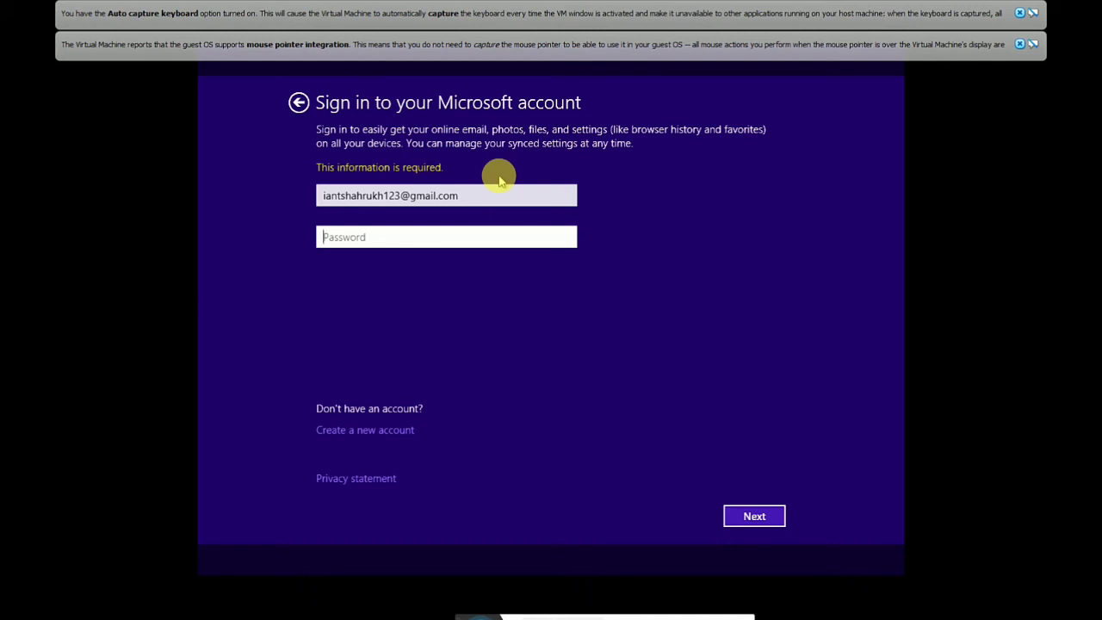
{"action": "type", "text": "•••••••••"}
{"action": "left_click", "coordinate": [733, 515]}
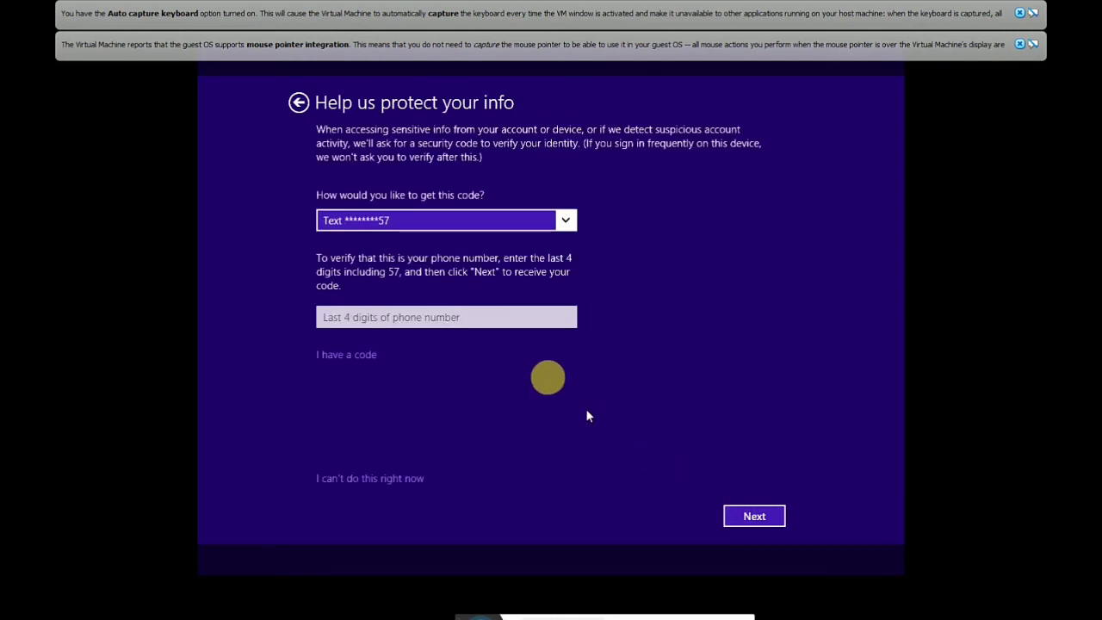
Enter the last four digits of the account's phone number
{"action": "left_click", "coordinate": [527, 320]}
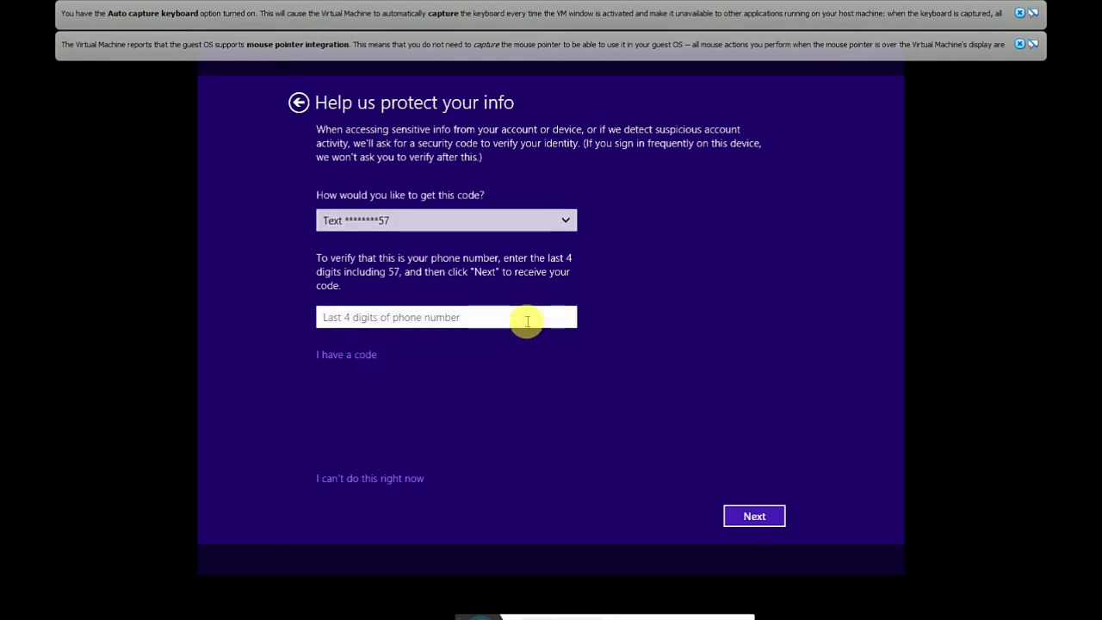
{"action": "type", "text": "4"}
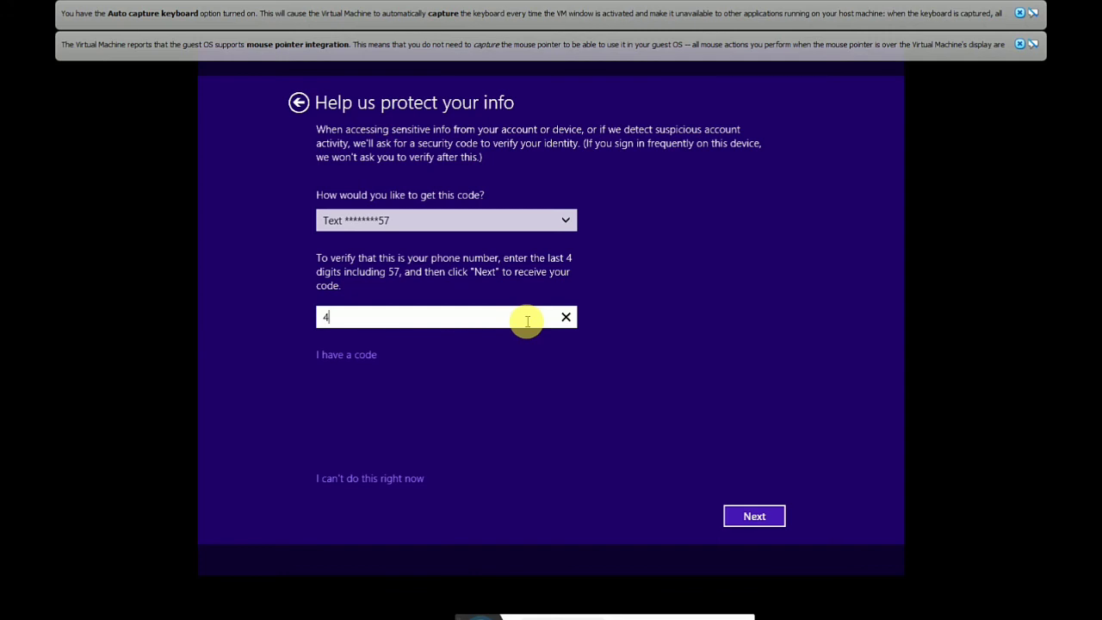
{"action": "key", "text": "BackSpace"}
{"action": "type", "text": "7"}
{"action": "key", "text": "BackSpace"}
{"action": "type", "text": "4157"}
Request the code by text message, then enter and submit the received security code
{"action": "left_click", "coordinate": [767, 526]}
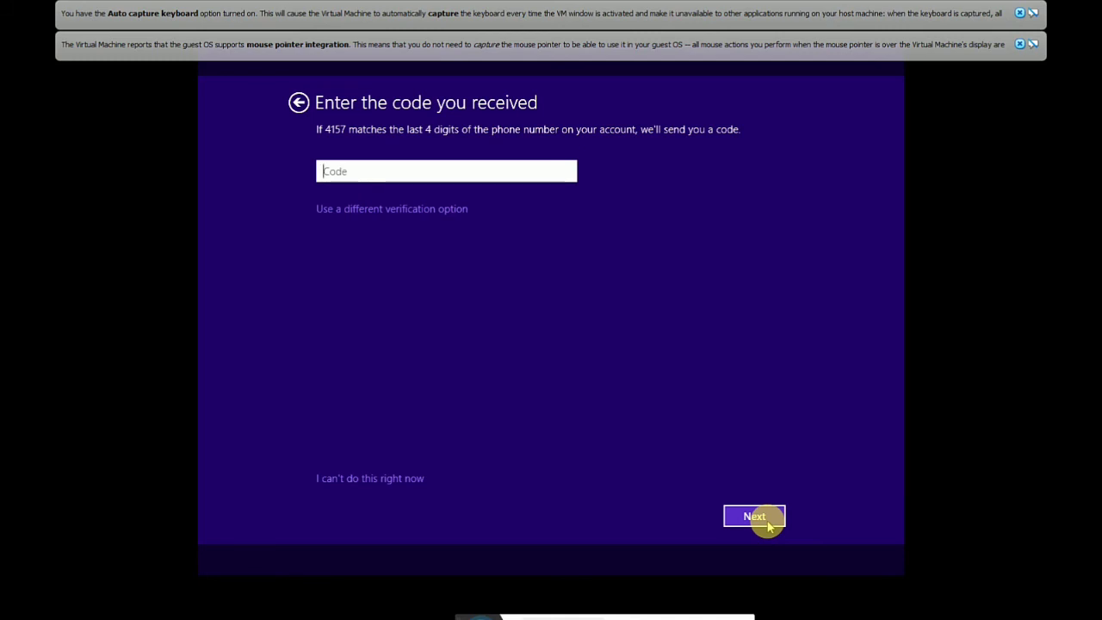
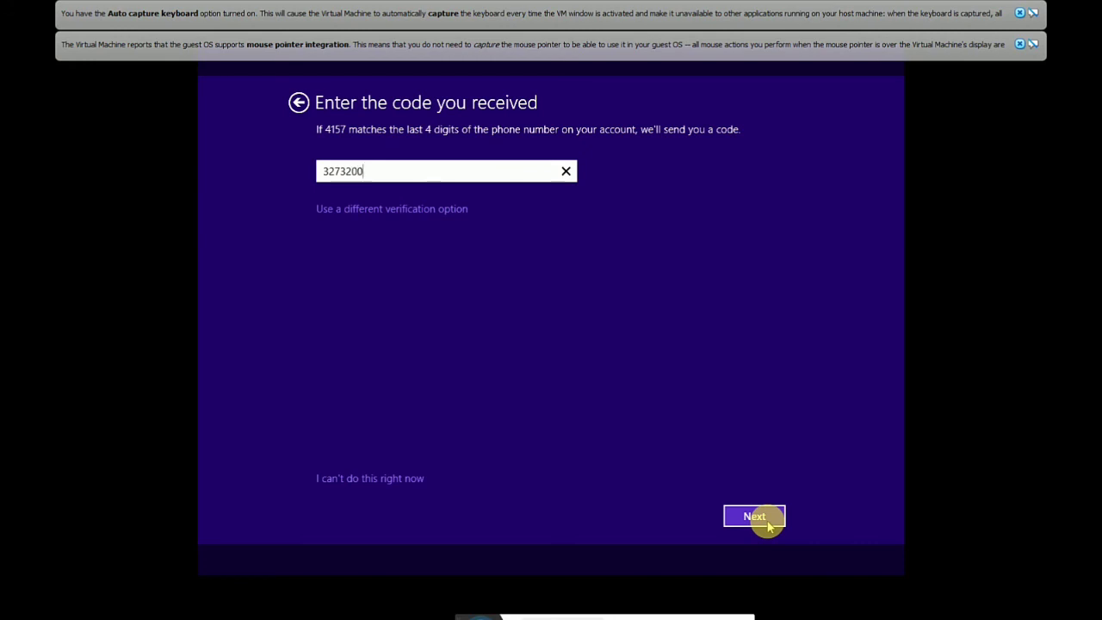
{"action": "left_click", "coordinate": [754, 517]}
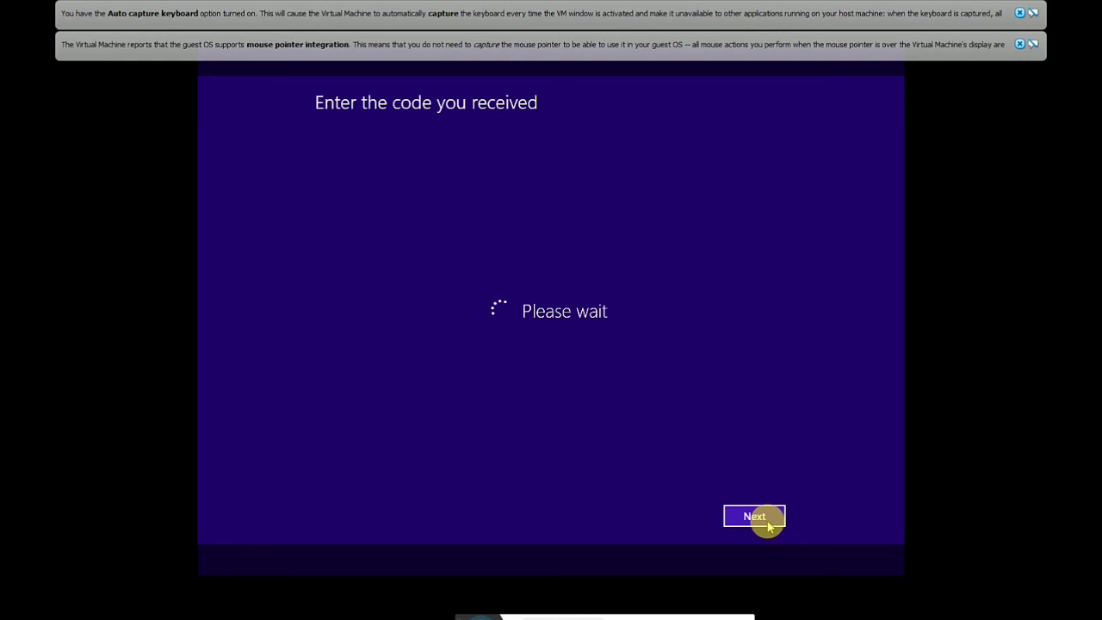
Accept the default OneDrive settings so Windows finishes setup and shows the desktop
{"action": "left_click", "coordinate": [767, 523]}
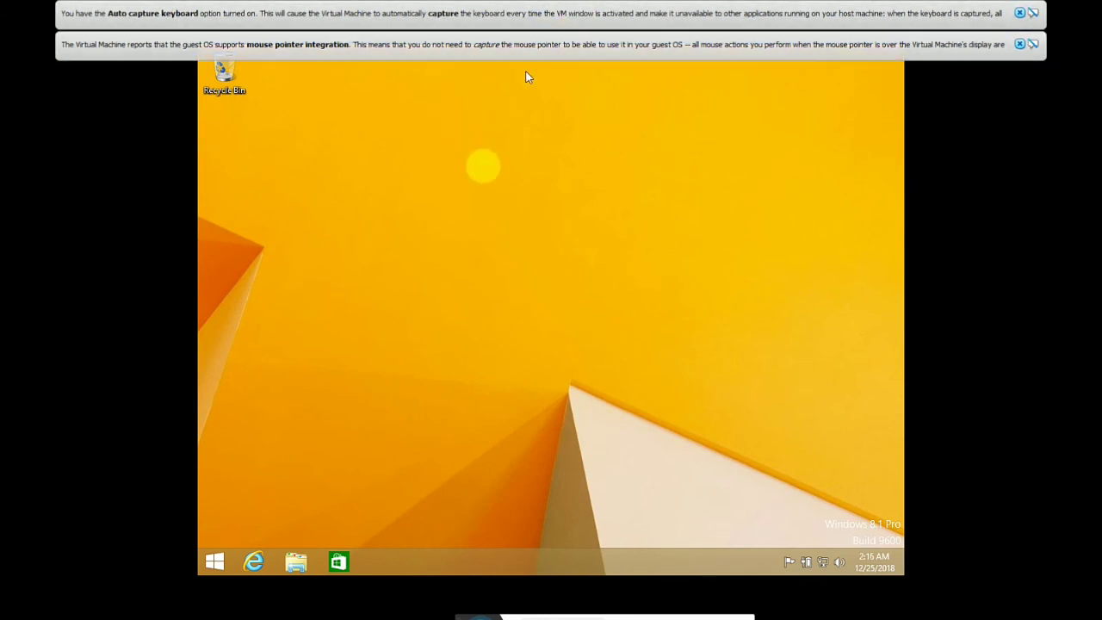
Open Personalize from the desktop's right-click menu, then choose Change desktop icons
{"action": "right_click", "coordinate": [494, 157]}
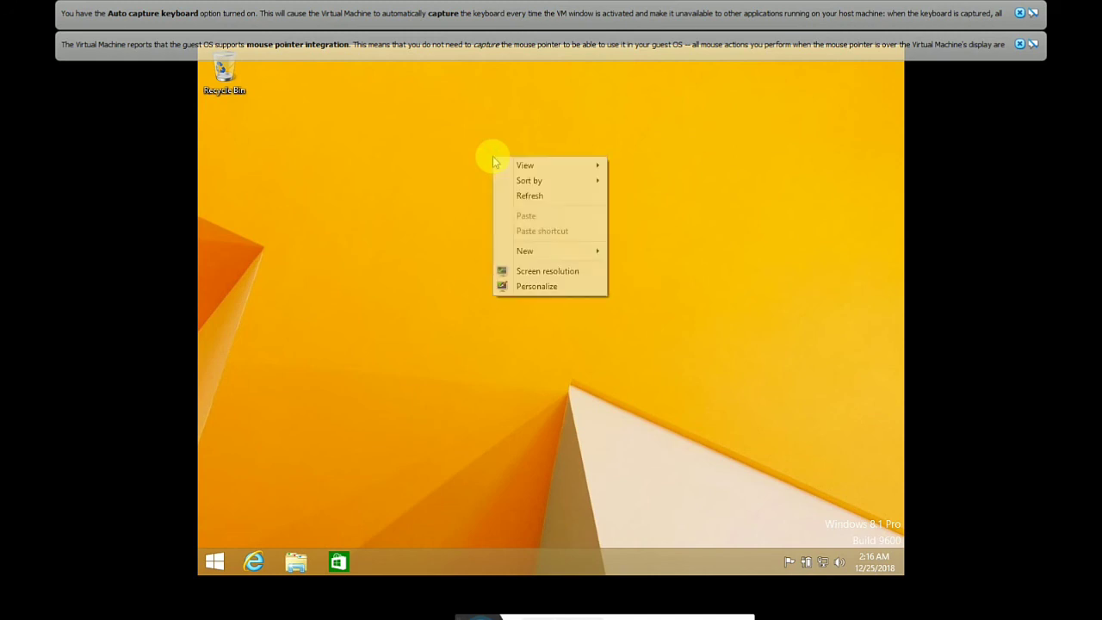
{"action": "left_click", "coordinate": [522, 287]}
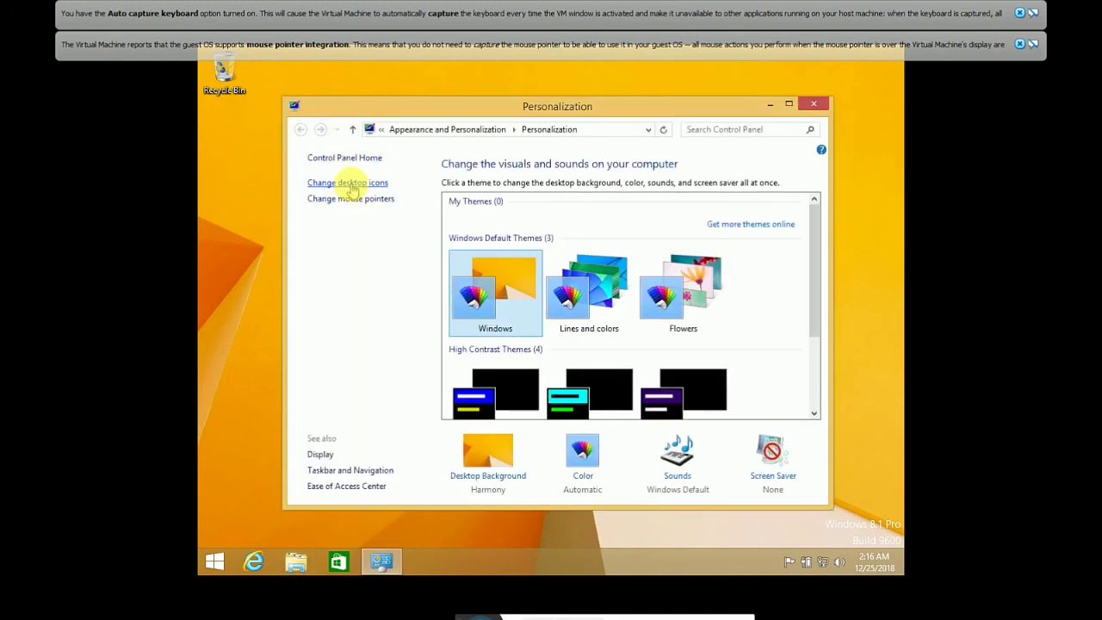
{"action": "left_click", "coordinate": [350, 184]}
Enable the Computer and User's Files desktop icons, then apply and confirm the settings
{"action": "left_click", "coordinate": [336, 219]}
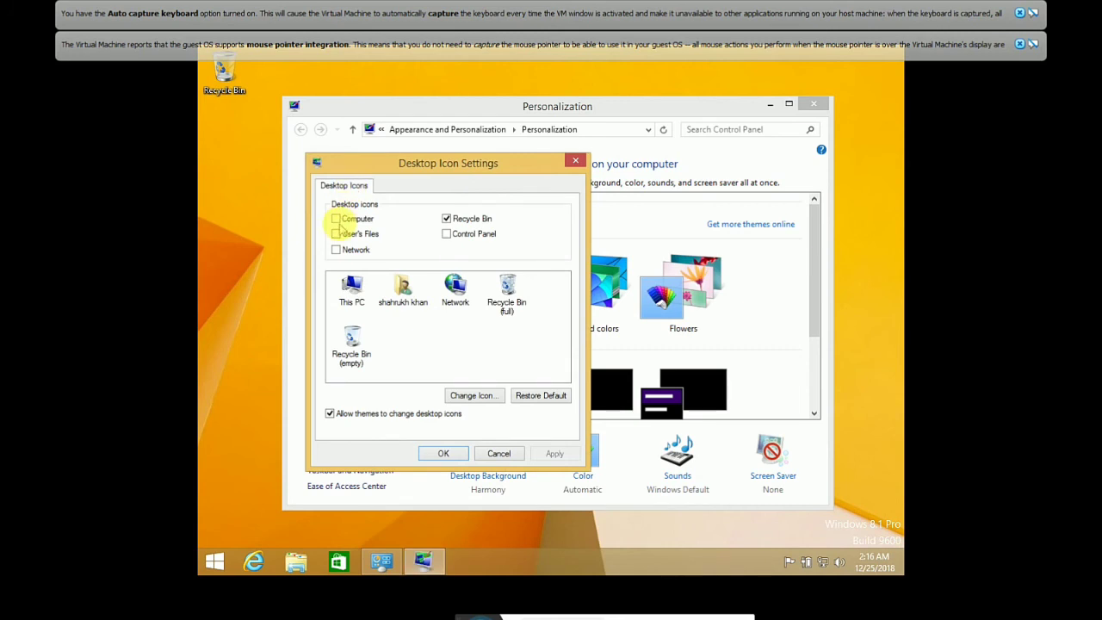
{"action": "left_click", "coordinate": [337, 234]}
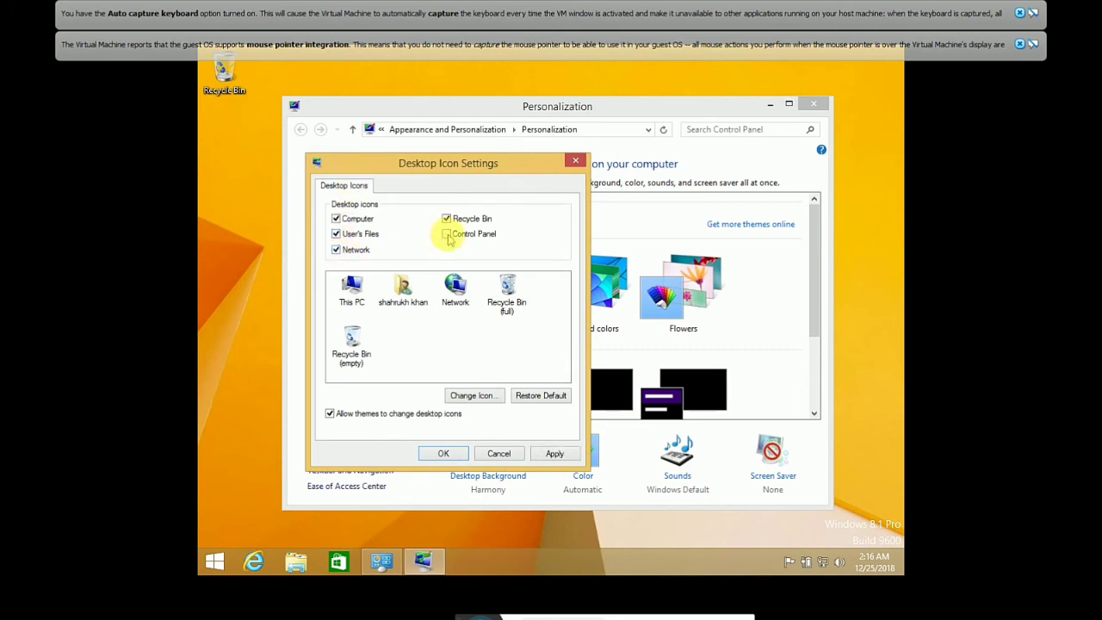
{"action": "left_click", "coordinate": [554, 455]}
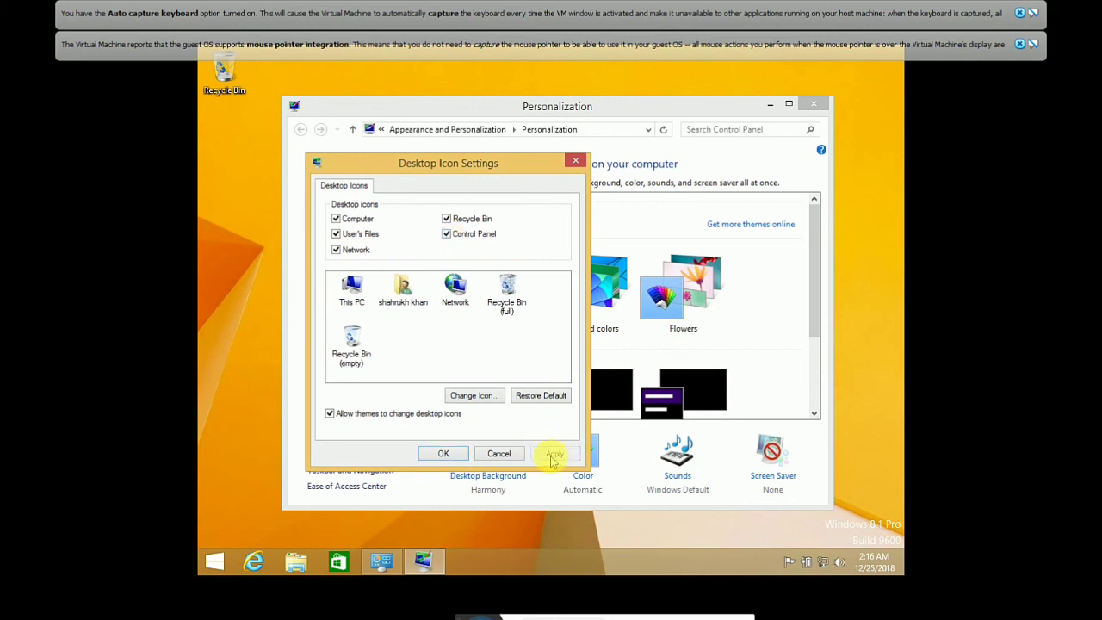
{"action": "left_click", "coordinate": [444, 454]}
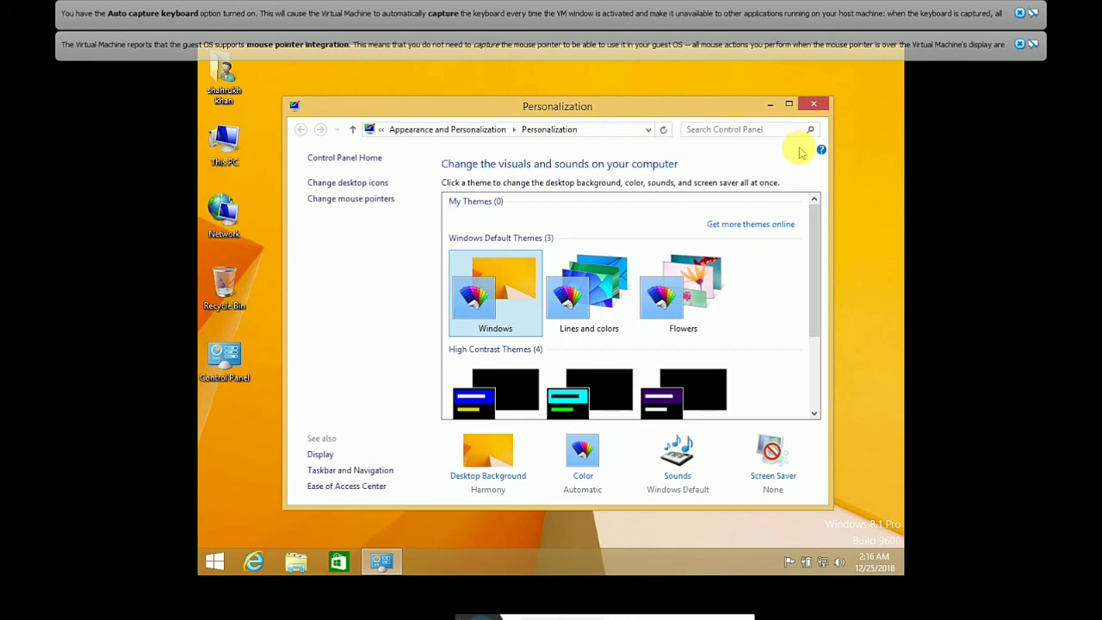
Close Personalization and open the system Properties of the This PC desktop icon
{"action": "left_click", "coordinate": [814, 104]}
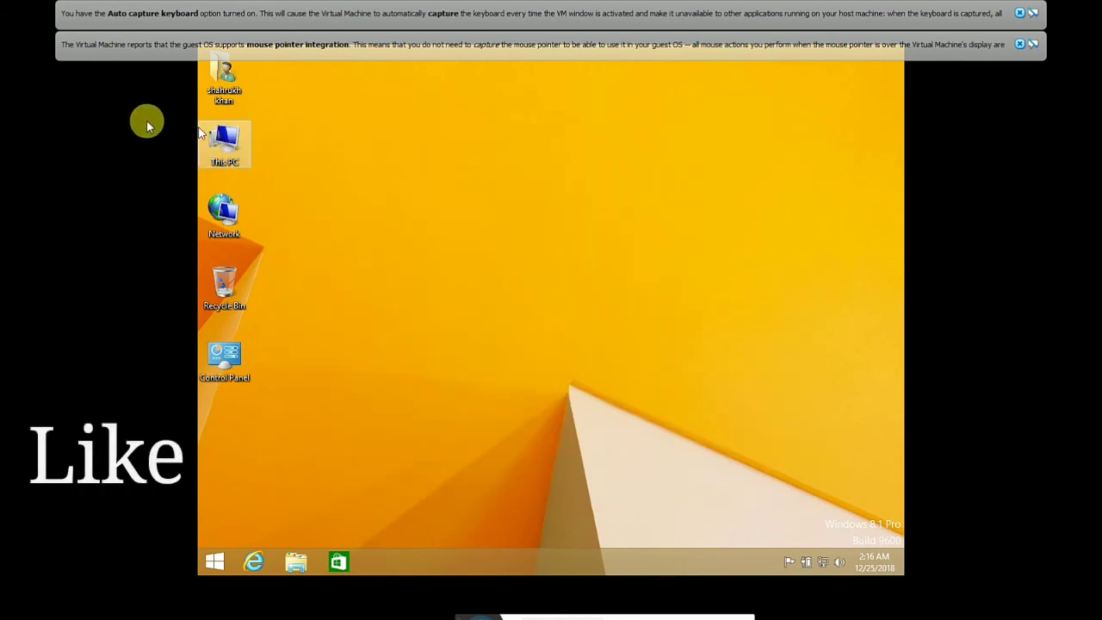
{"action": "right_click", "coordinate": [231, 153]}
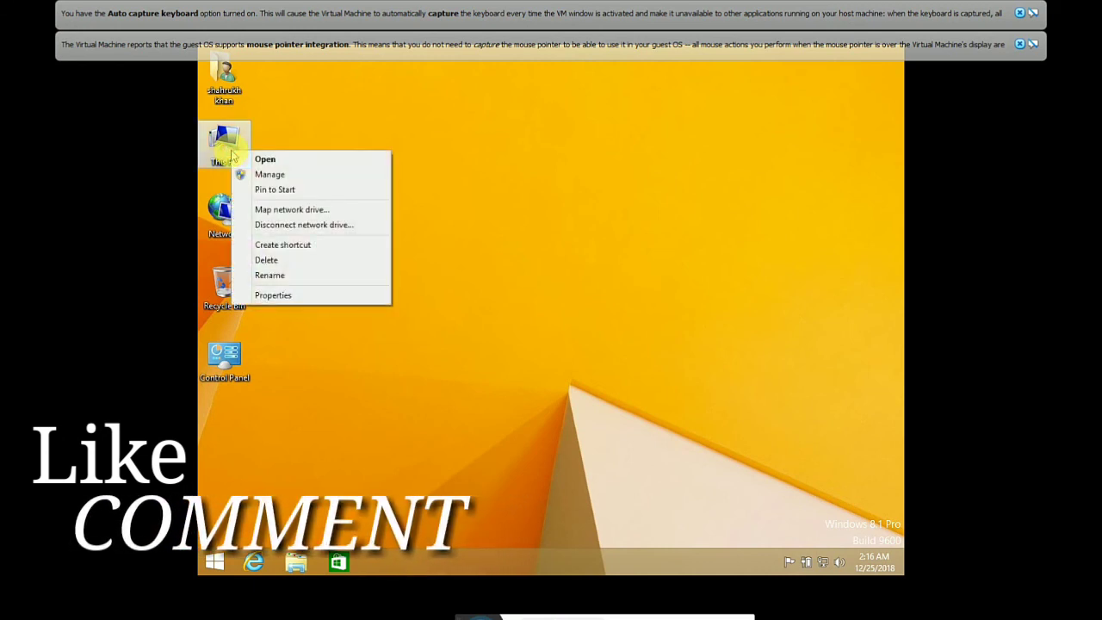
{"action": "left_click", "coordinate": [305, 296]}
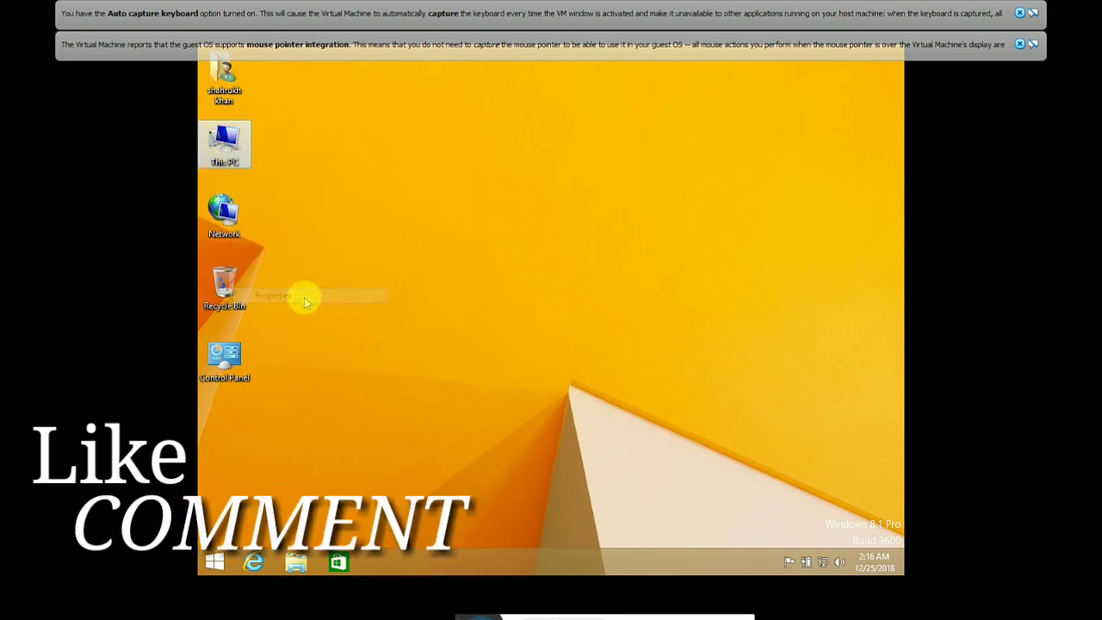